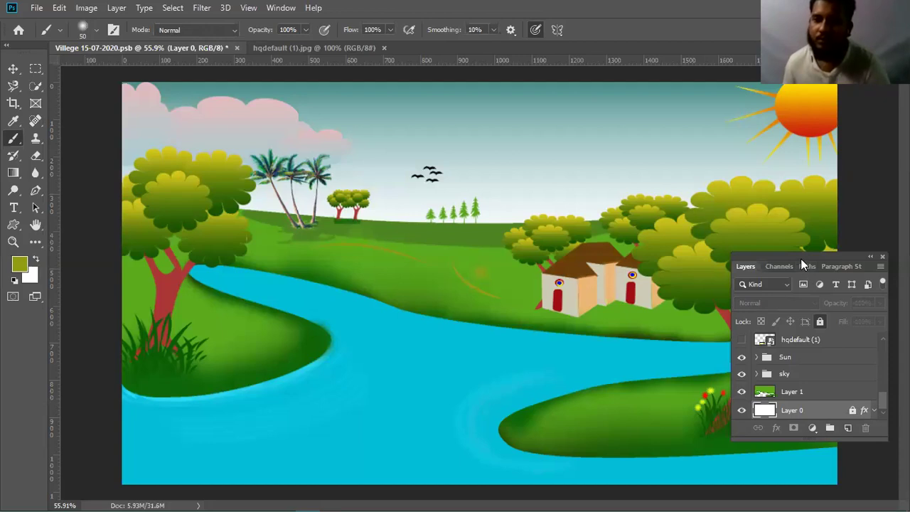
# Move the Layers panel over the canvas and enlarge it so most of the layer stack down to Layer 0 shows.
pyautogui.moveTo(586, 389); pyautogui.dragTo(591, 433)
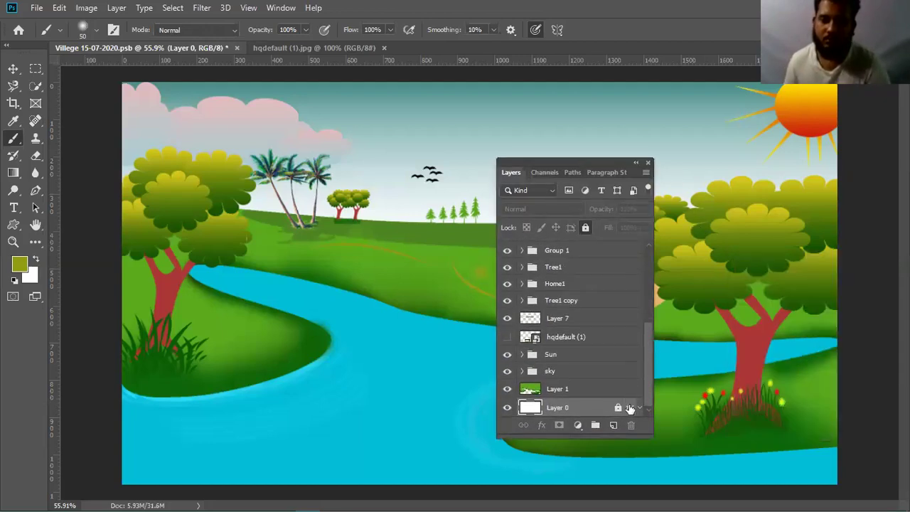
pyautogui.moveTo(590, 161); pyautogui.dragTo(574, 64)
pyautogui.moveTo(580, 338); pyautogui.dragTo(594, 478)
pyautogui.scroll(1, 587, 427)
pyautogui.scroll(-1, 581, 408)
pyautogui.scroll(1, 575, 287)
pyautogui.scroll(-1, 583, 342)
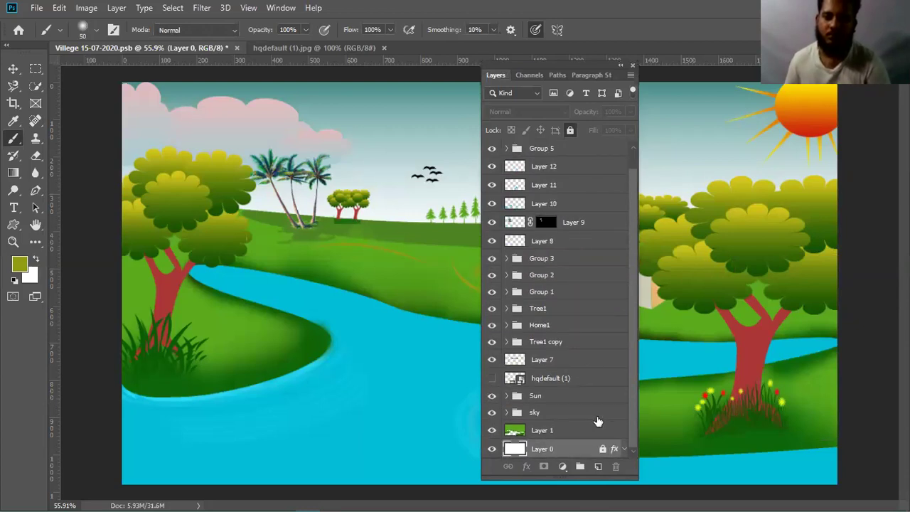
pyautogui.moveTo(598, 448); pyautogui.dragTo(624, 461)
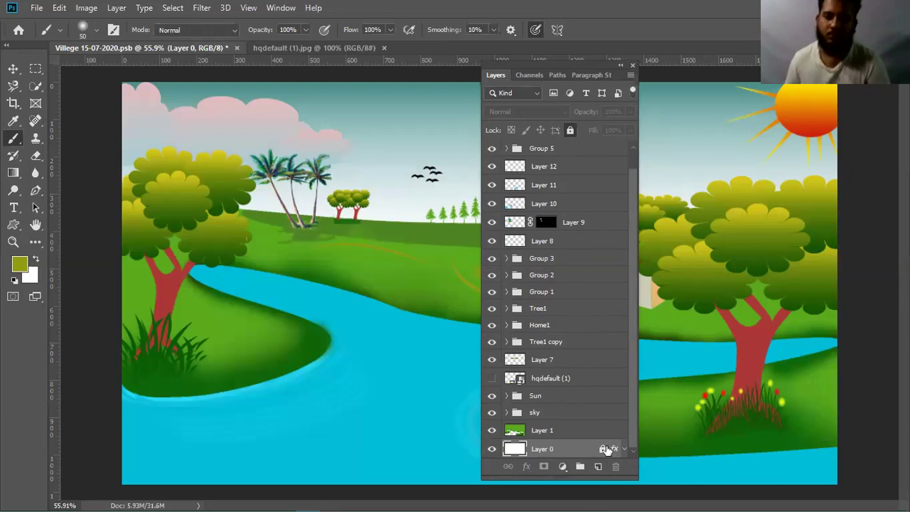
# Unlock Layer 0 and check its layer style settings without changing them.
pyautogui.click(603, 449)
pyautogui.doubleClick(613, 449)
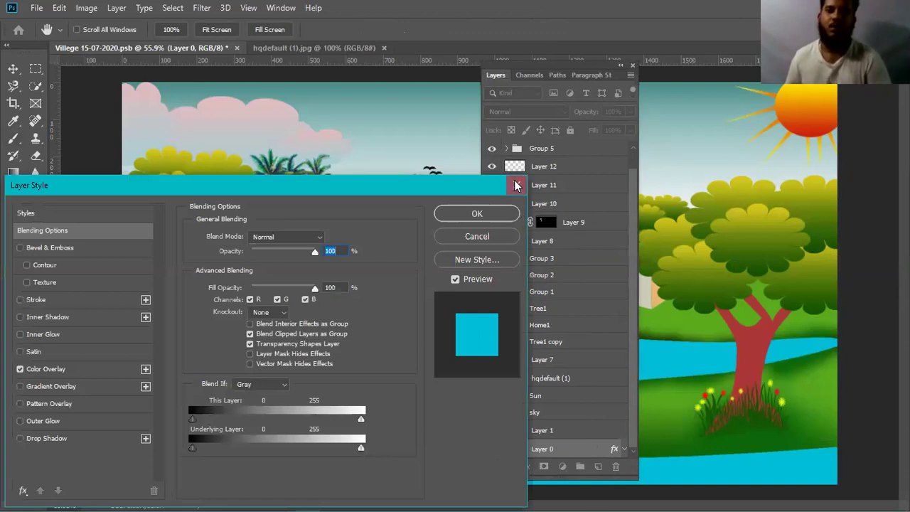
pyautogui.click(517, 186)
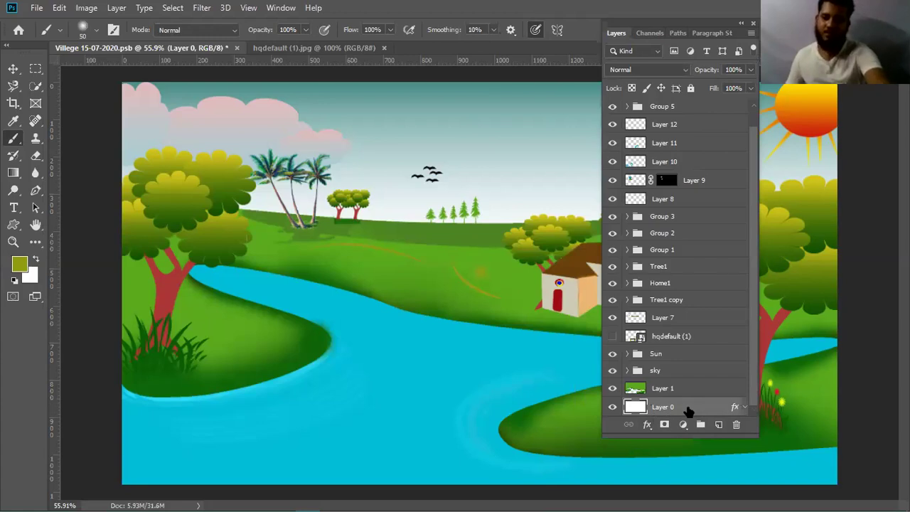
# View the Gradient Overlay settings in Layer 0's layer style and close them without applying.
pyautogui.press('h')
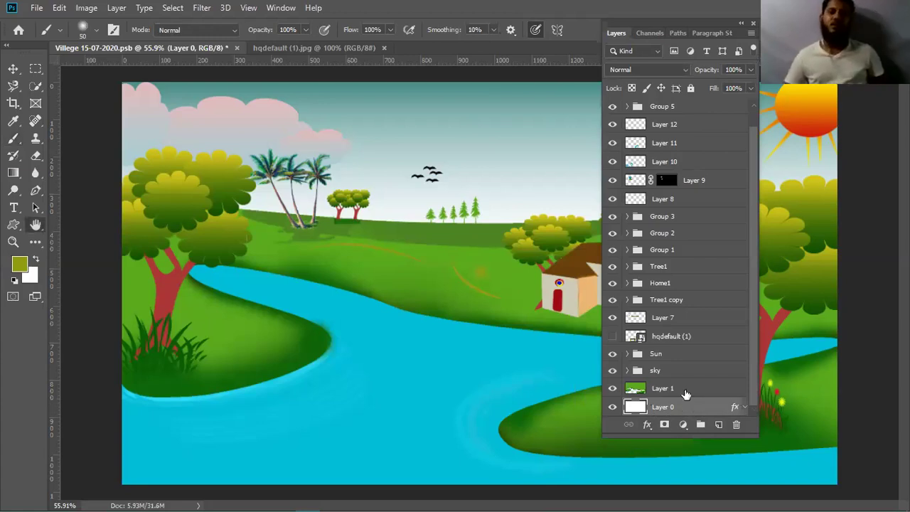
pyautogui.doubleClick(685, 406)
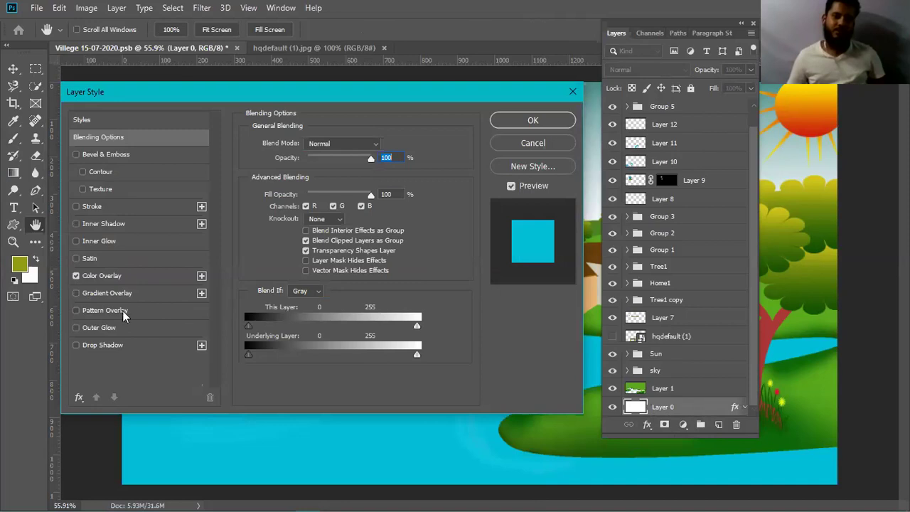
pyautogui.click(117, 292)
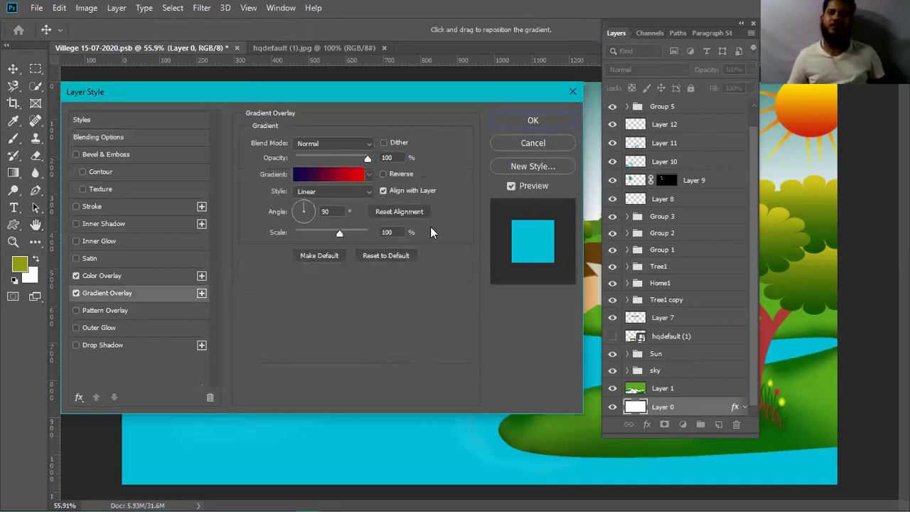
pyautogui.click(570, 93)
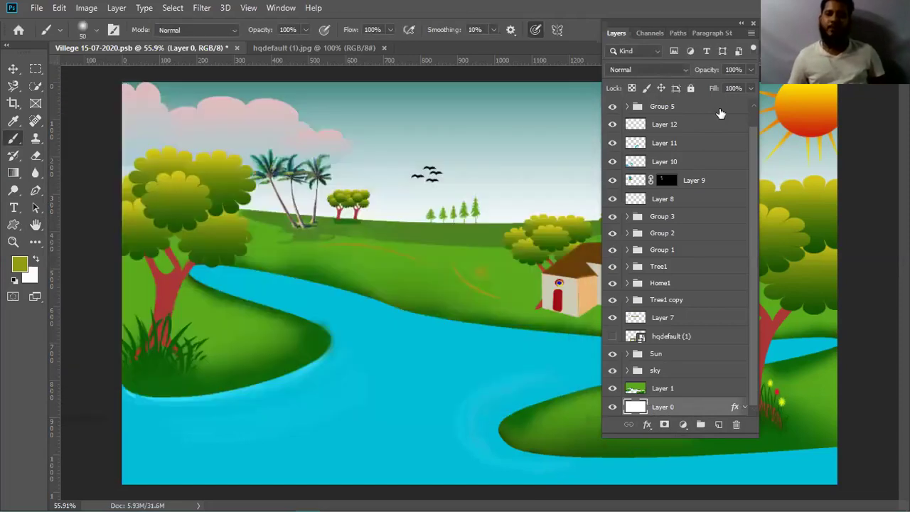
# Examine the water ripples along the curved grassy bank below the tree with the tall grass.
pyautogui.moveTo(672, 24); pyautogui.dragTo(643, 132)
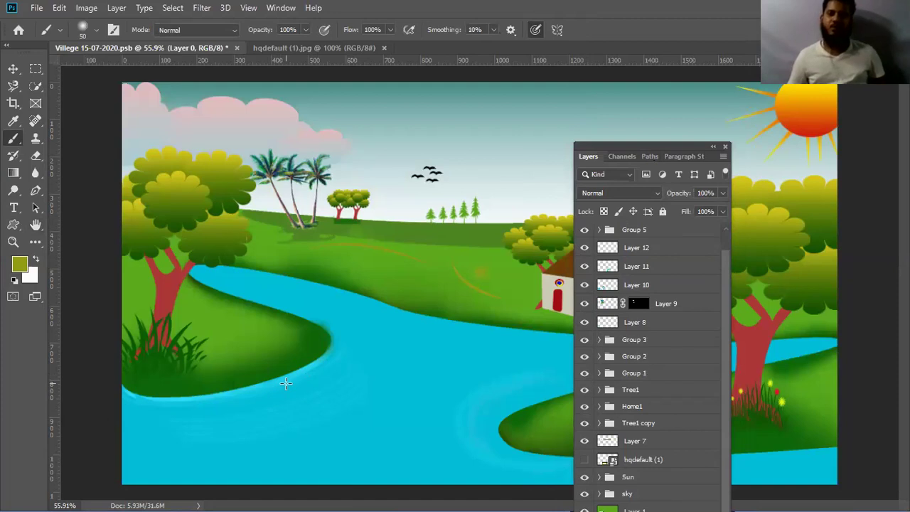
pyautogui.scroll(1, 306, 397)
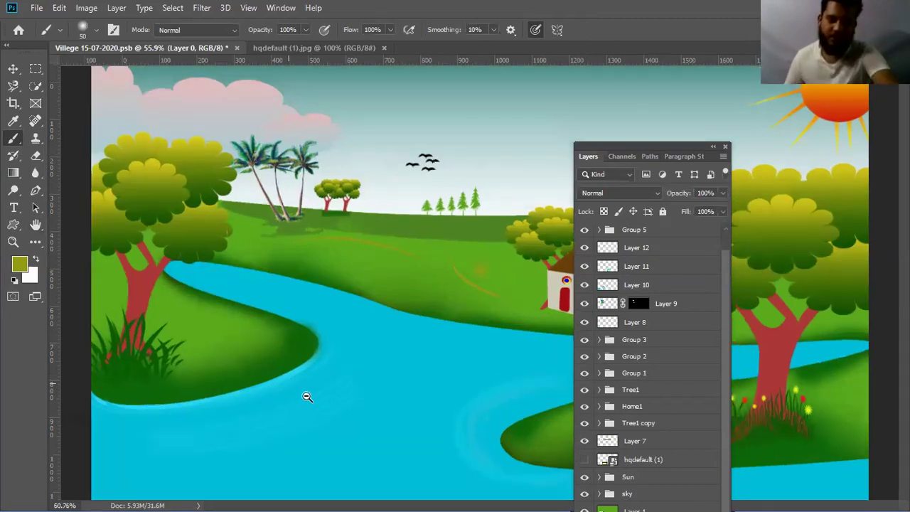
pyautogui.scroll(3, 307, 396)
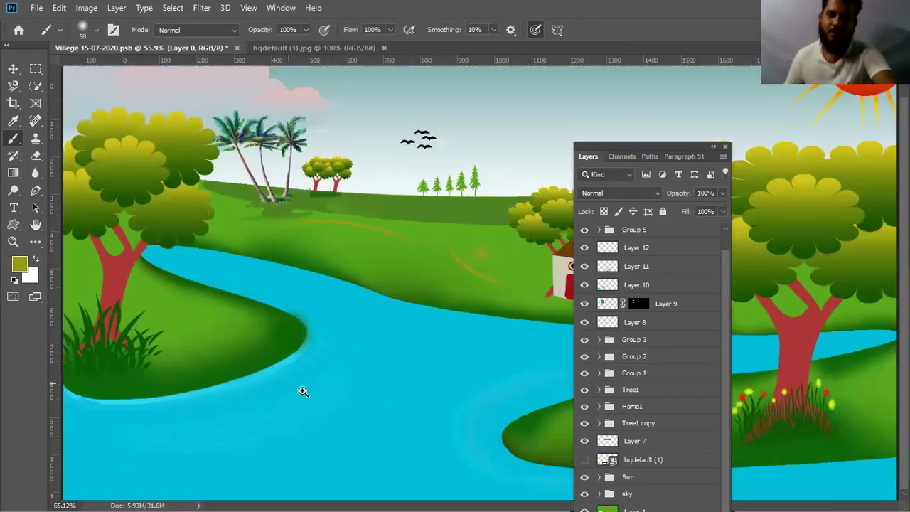
pyautogui.scroll(-2, 303, 391)
pyautogui.moveTo(686, 147); pyautogui.dragTo(699, 70)
pyautogui.scroll(1, 666, 330)
pyautogui.scroll(-1, 664, 328)
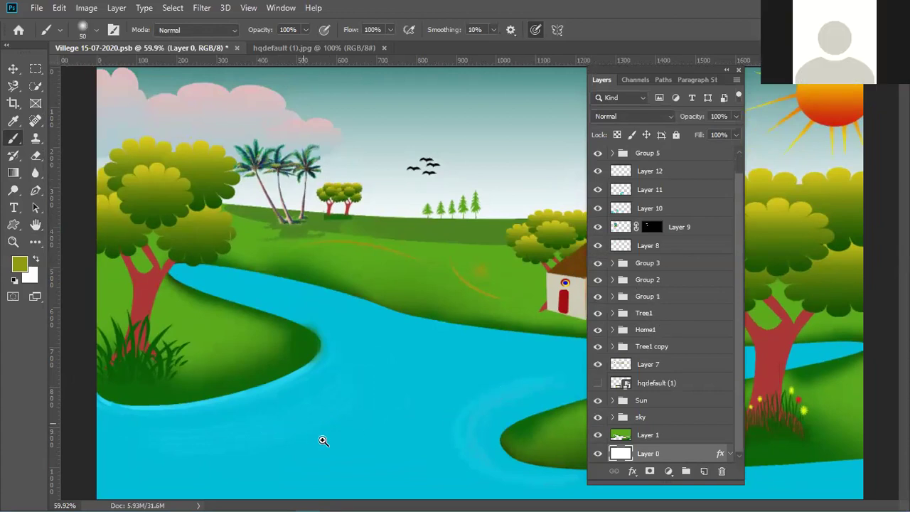
pyautogui.scroll(1, 360, 458)
pyautogui.scroll(8, 360, 458)
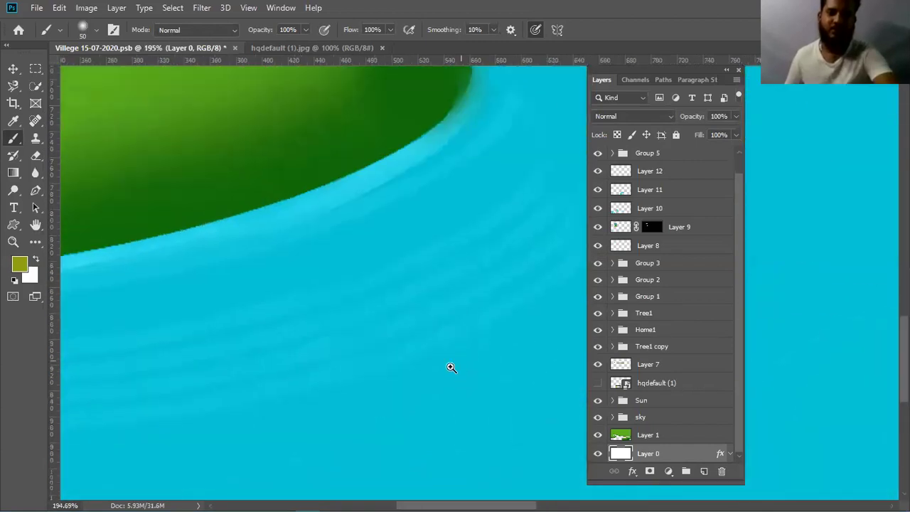
pyautogui.scroll(-2, 440, 356)
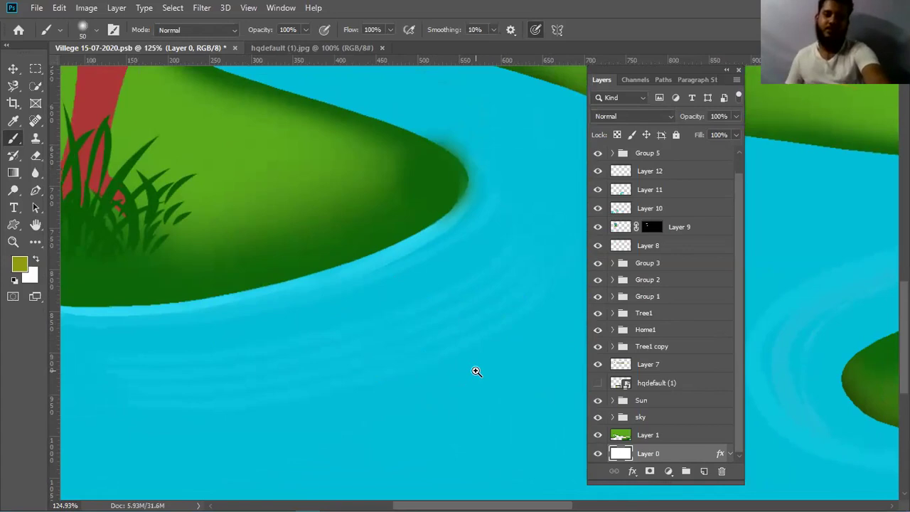
pyautogui.scroll(-4, 457, 359)
pyautogui.scroll(-3, 451, 342)
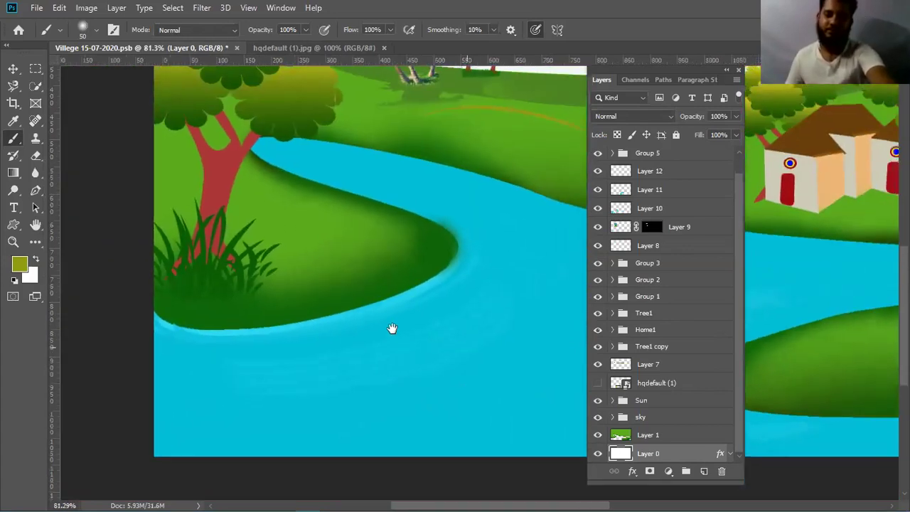
pyautogui.scroll(-1, 416, 334)
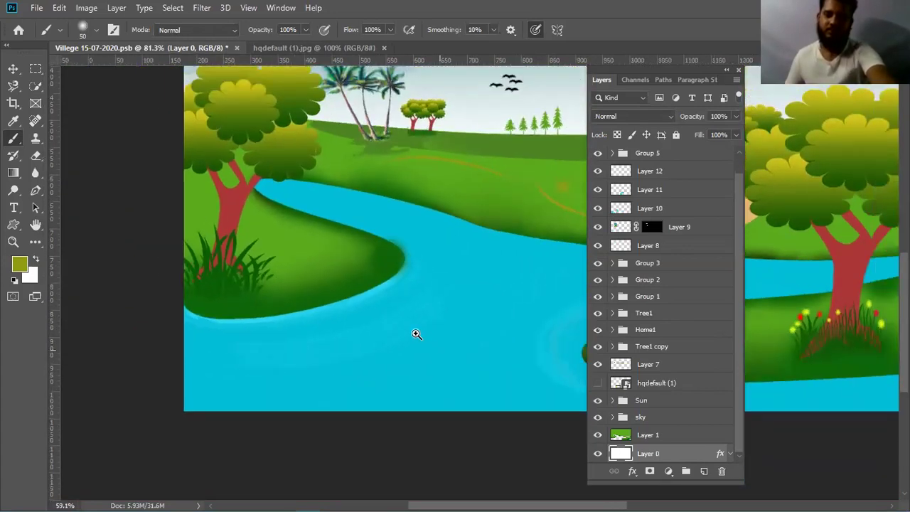
pyautogui.scroll(1, 405, 304)
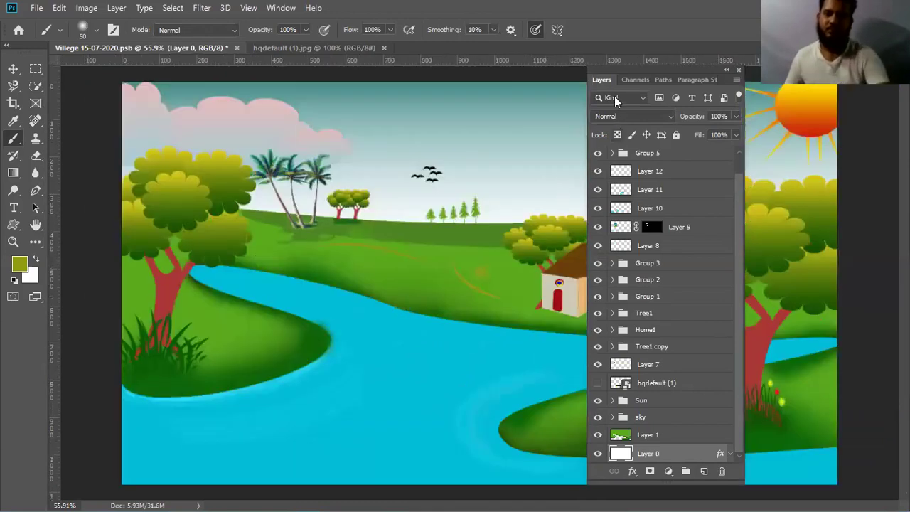
pyautogui.moveTo(653, 71); pyautogui.dragTo(709, 101)
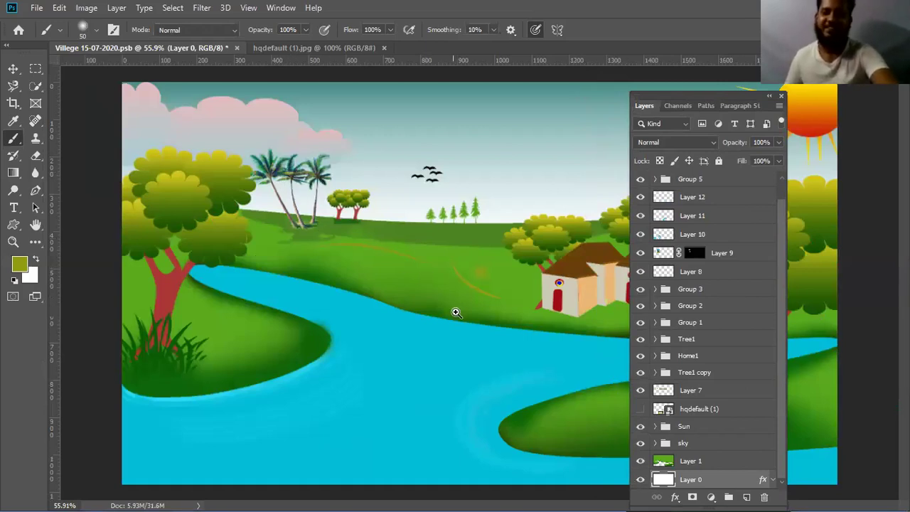
pyautogui.scroll(-1, 445, 301)
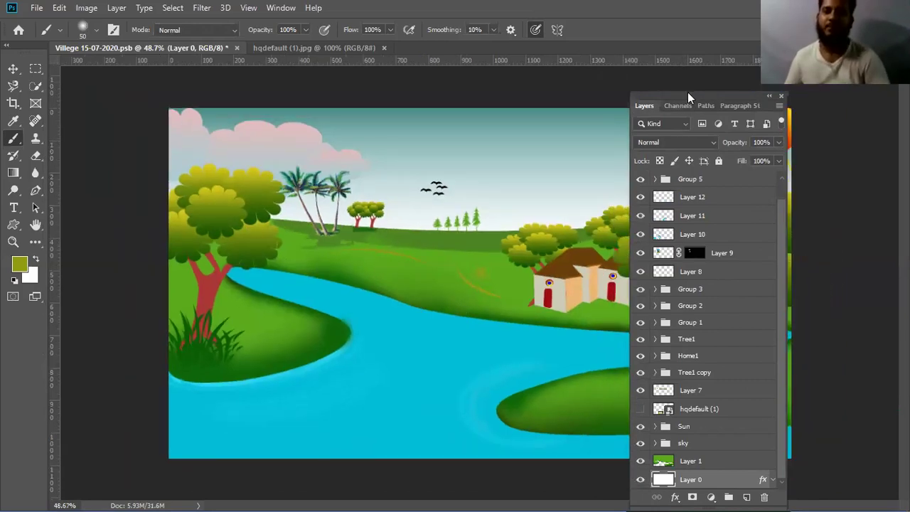
pyautogui.moveTo(687, 92); pyautogui.dragTo(645, 90)
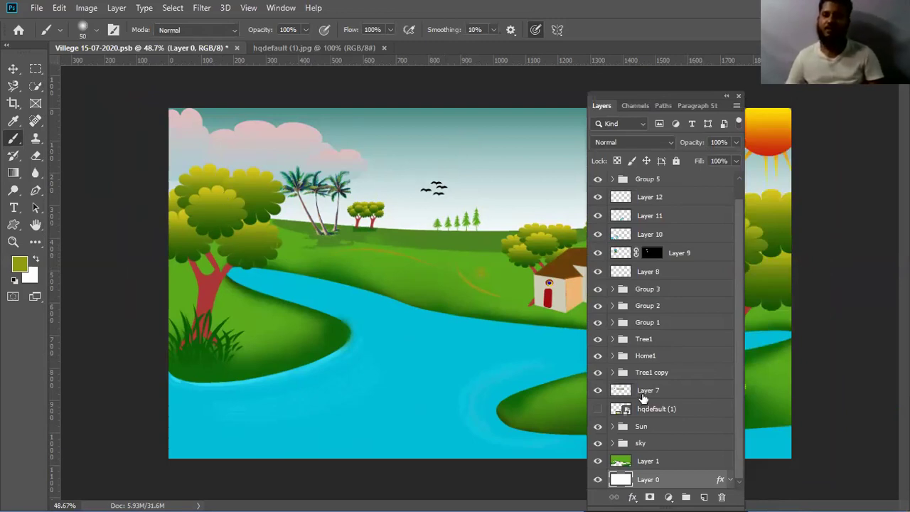
pyautogui.scroll(1, 668, 335)
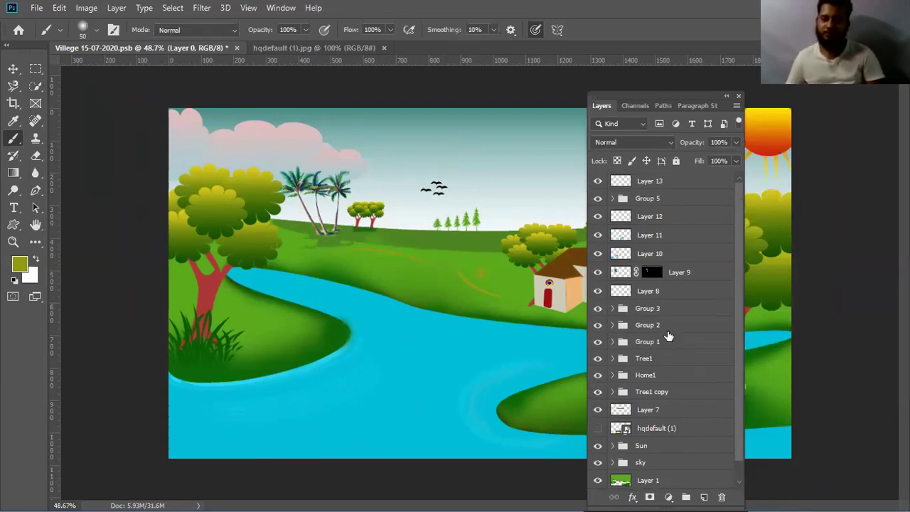
pyautogui.scroll(-1, 668, 335)
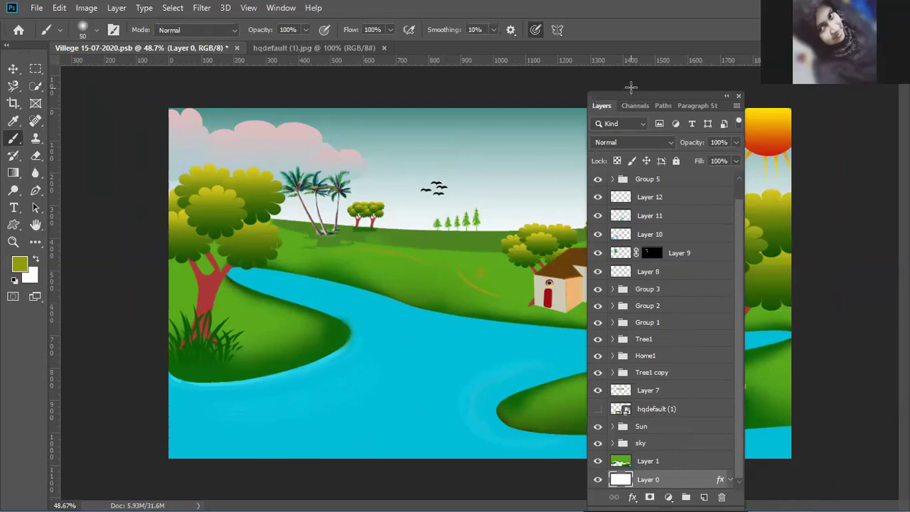
pyautogui.moveTo(634, 92); pyautogui.dragTo(408, 466)
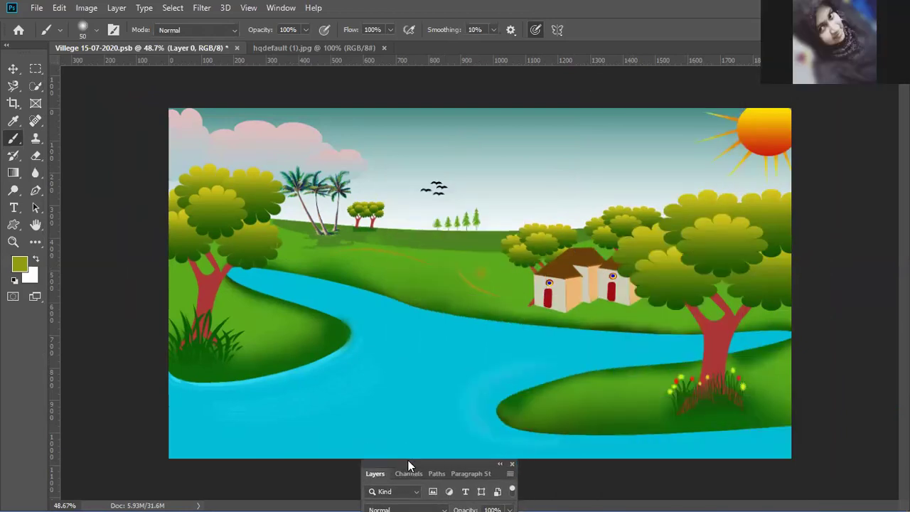
pyautogui.moveTo(407, 460); pyautogui.dragTo(357, 405)
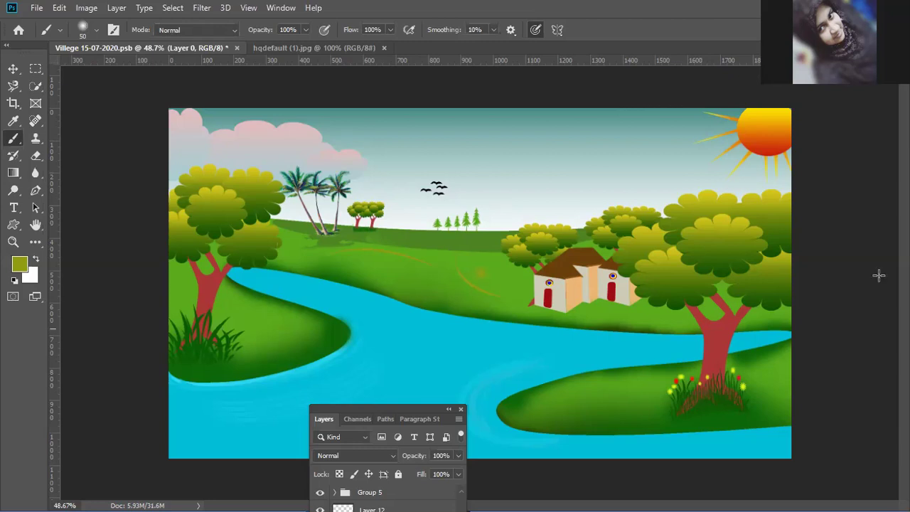
pyautogui.moveTo(396, 410); pyautogui.dragTo(440, 459)
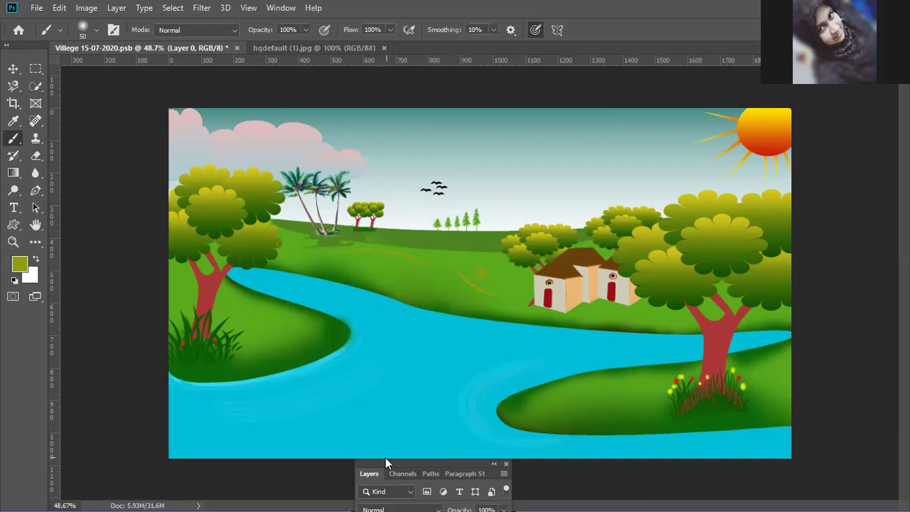
pyautogui.moveTo(417, 463); pyautogui.dragTo(757, 325)
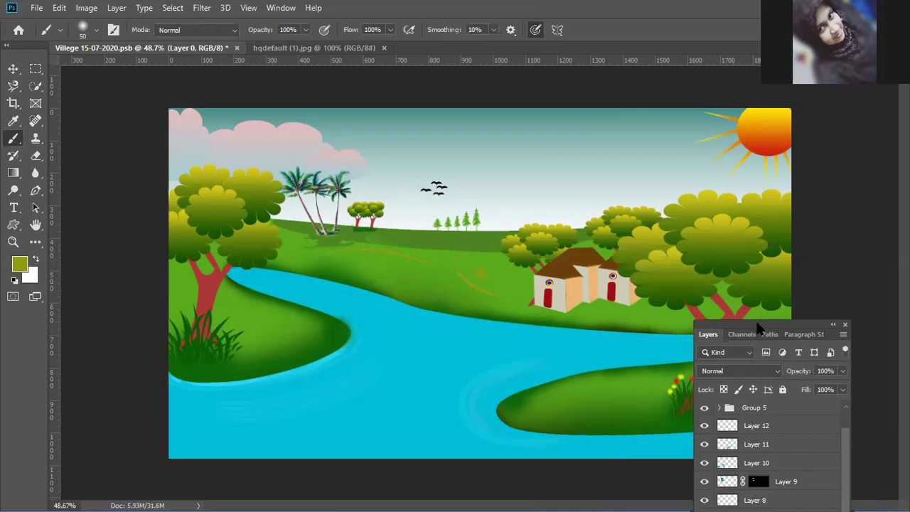
pyautogui.moveTo(758, 328)
pyautogui.mouseDown()
pyautogui.moveTo(729, 183)
pyautogui.moveTo(668, 214)
pyautogui.mouseUp()
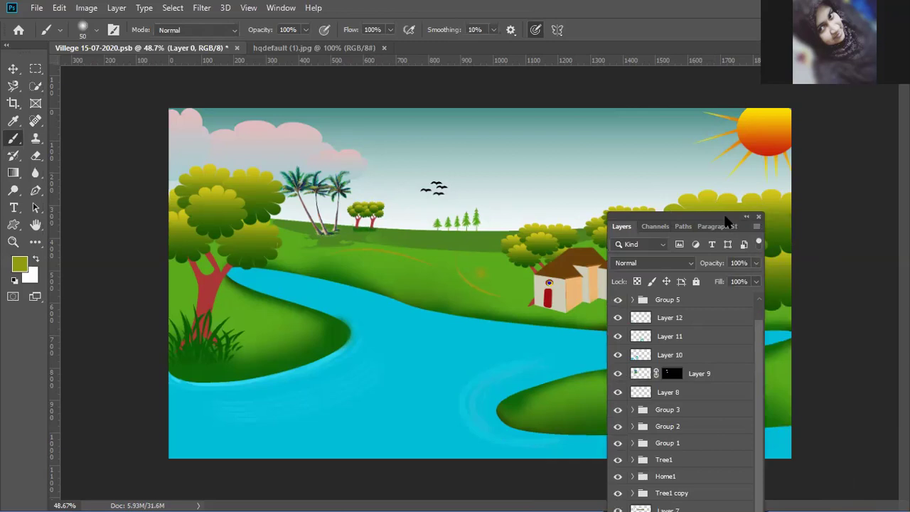
pyautogui.moveTo(724, 216); pyautogui.dragTo(686, 133)
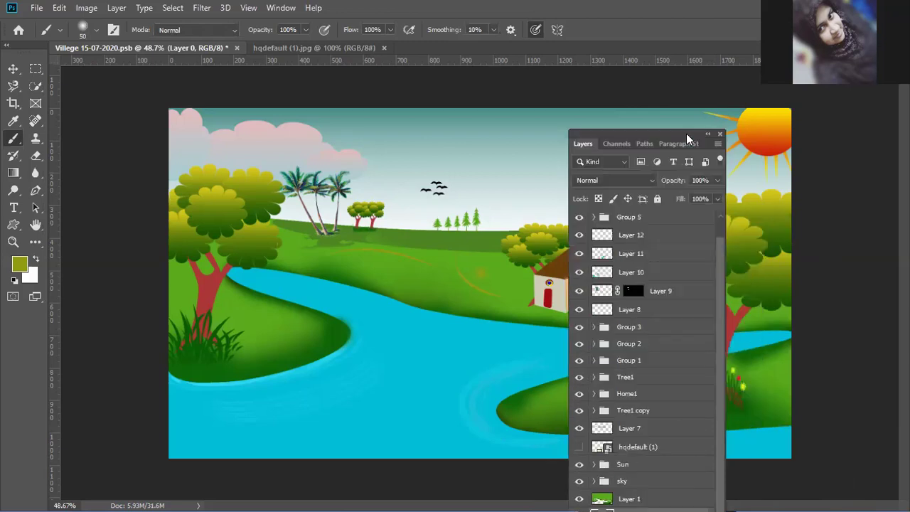
# Create a new 1920 x 1080 px landscape document at 72 pixels/inch in 8-bit RGB Color with a white background.
pyautogui.click(35, 8)
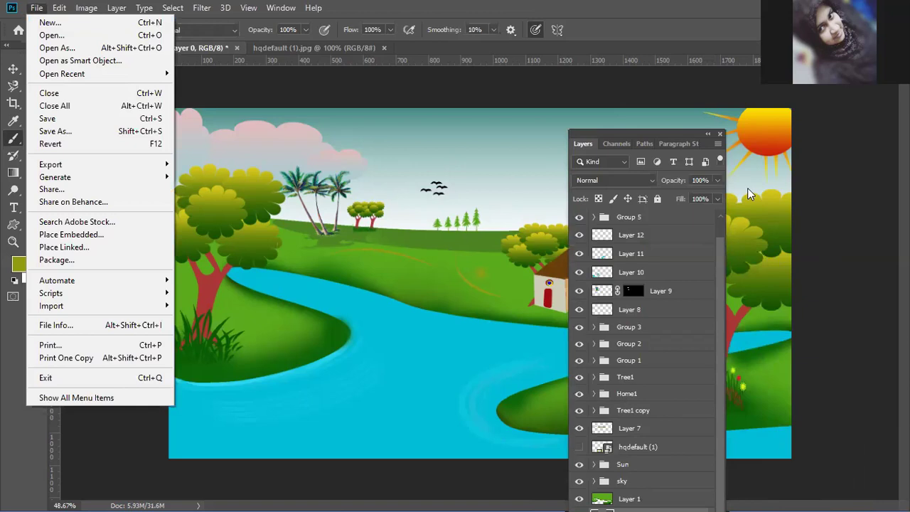
pyautogui.click(39, 8)
pyautogui.moveTo(638, 129); pyautogui.dragTo(796, 316)
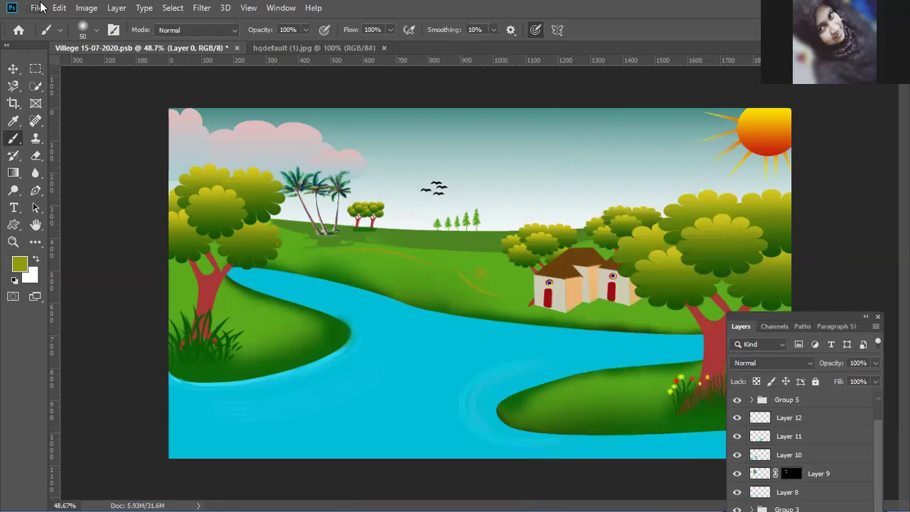
pyautogui.click(39, 7)
pyautogui.press('Right')
pyautogui.press('Escape')
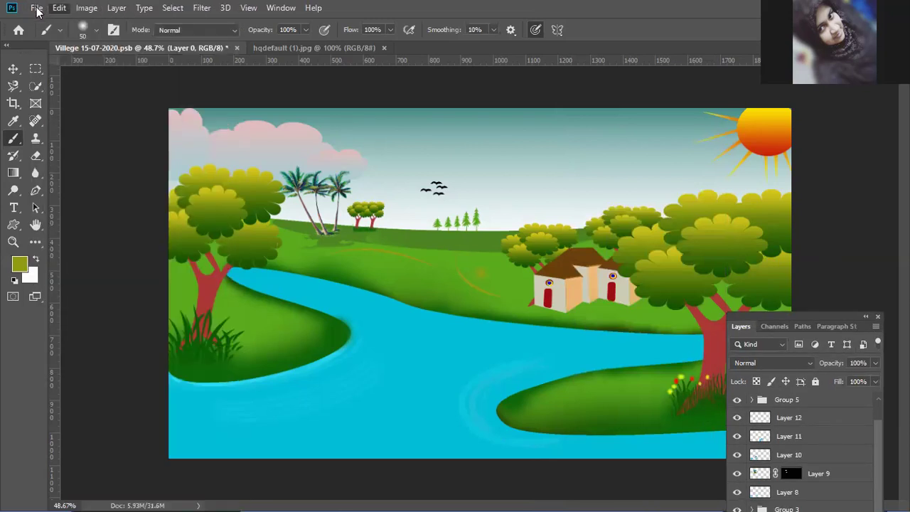
pyautogui.click(36, 8)
pyautogui.press('Escape')
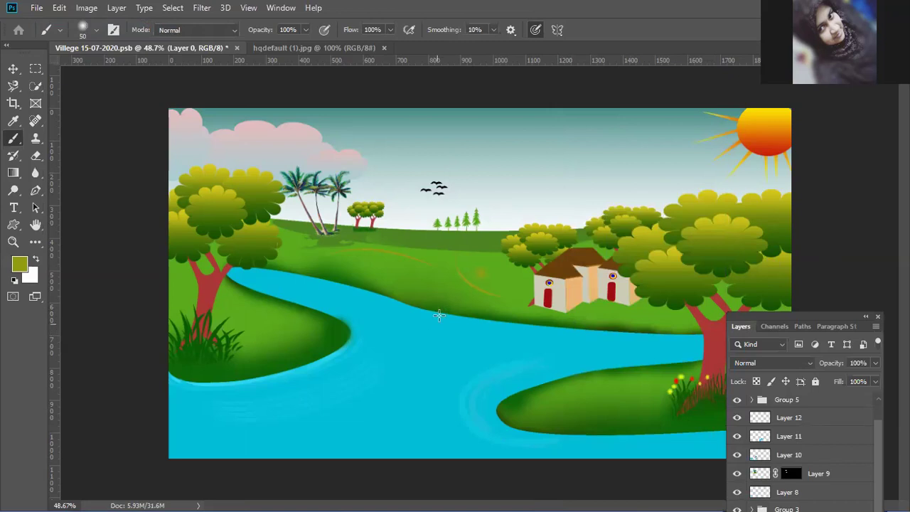
pyautogui.hotkey('ctrl', 'n')
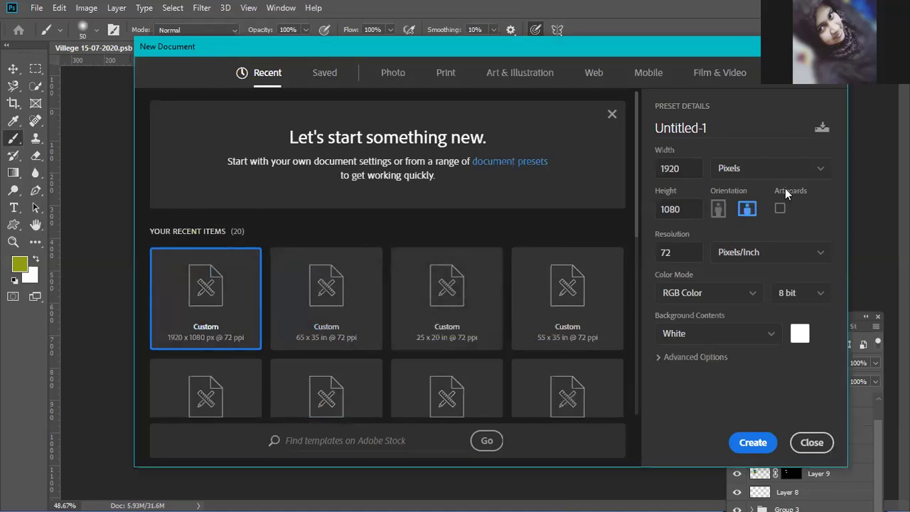
pyautogui.click(742, 443)
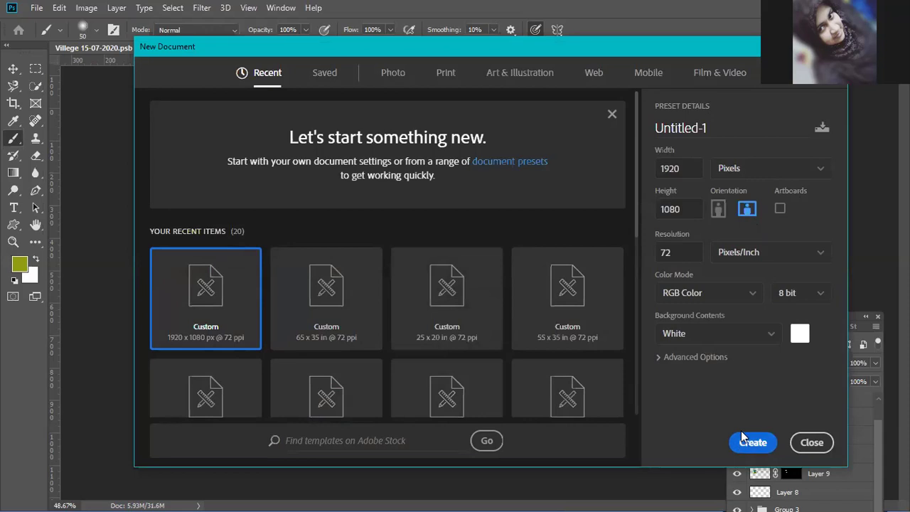
# Shorten the floating Layers panel and position it over the canvas's right edge.
pyautogui.moveTo(497, 63); pyautogui.dragTo(522, 57)
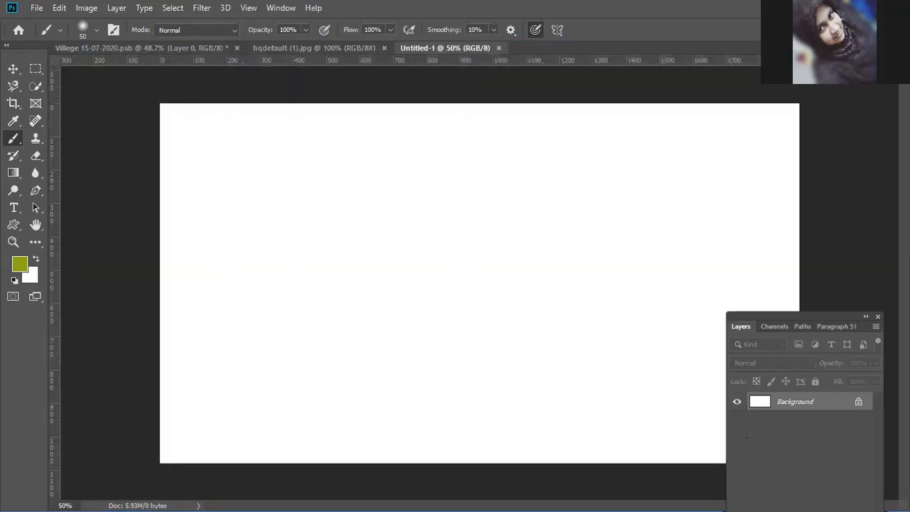
pyautogui.moveTo(804, 313); pyautogui.dragTo(503, 134)
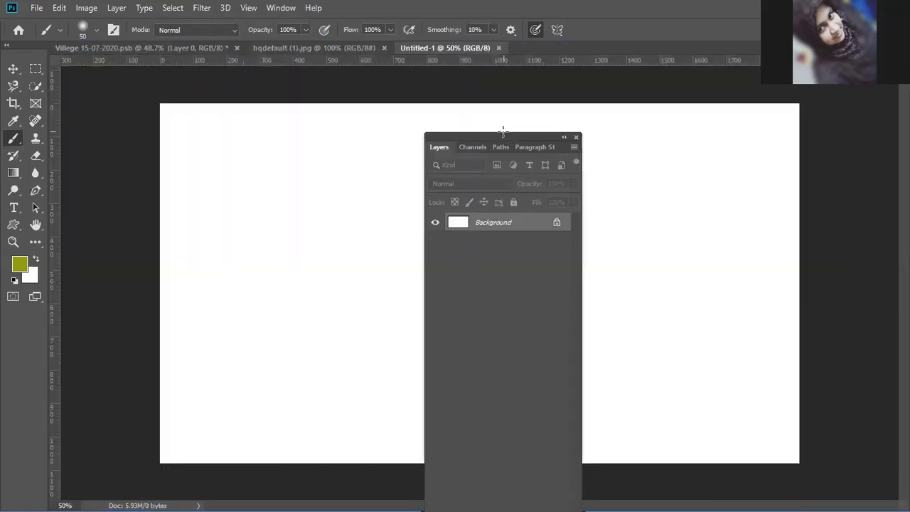
pyautogui.moveTo(503, 132); pyautogui.dragTo(442, 73)
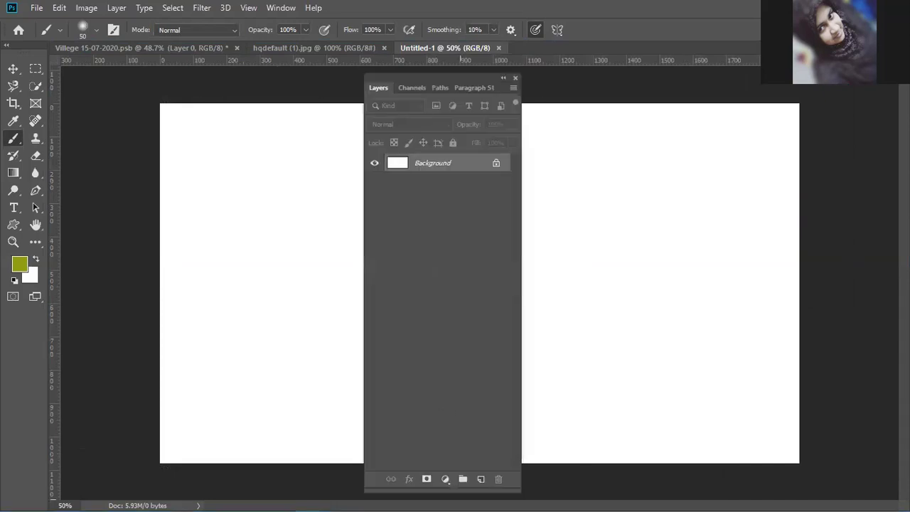
pyautogui.moveTo(477, 489); pyautogui.dragTo(468, 225)
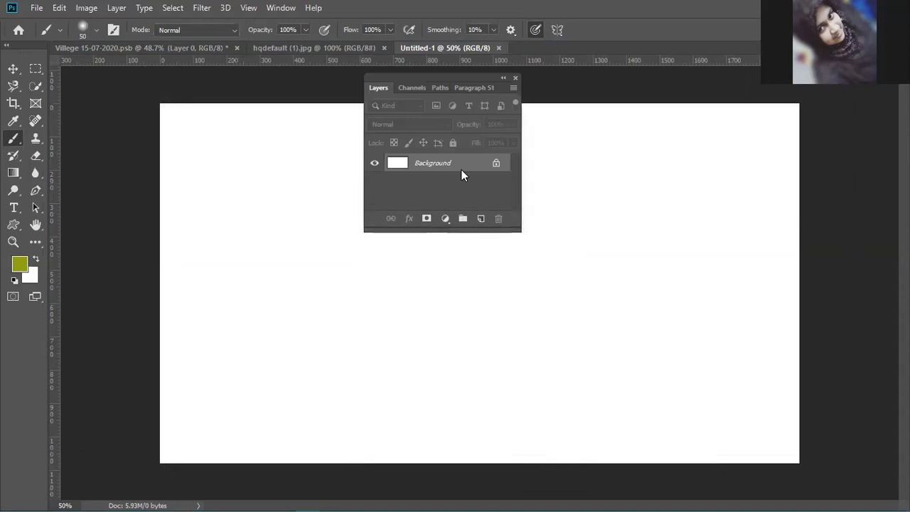
pyautogui.moveTo(438, 78); pyautogui.dragTo(870, 274)
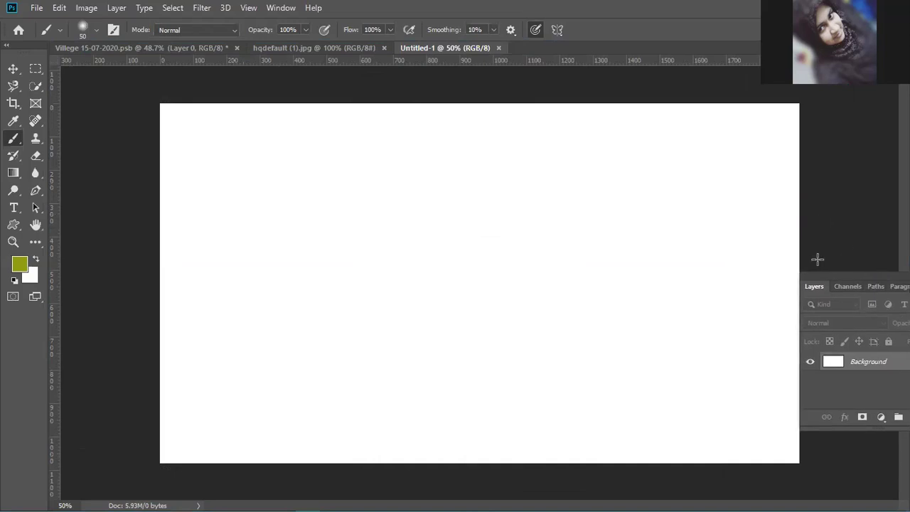
pyautogui.moveTo(886, 281); pyautogui.dragTo(791, 228)
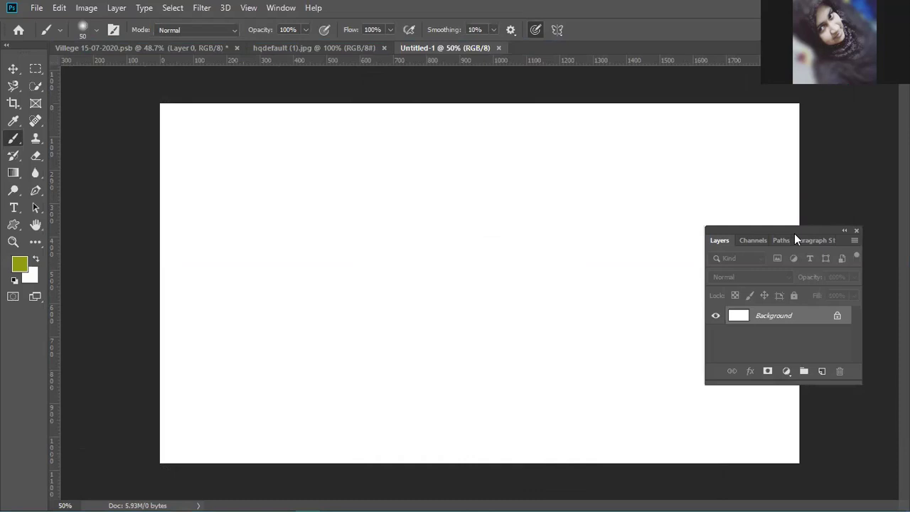
# Unlock the background layer and add a Gradient Overlay with its starting color stop set to blue #127abc.
pyautogui.click(837, 317)
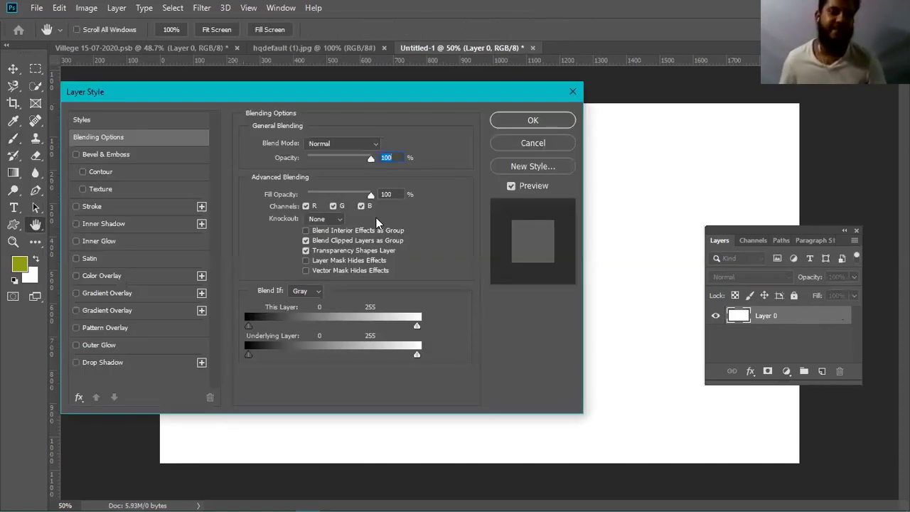
pyautogui.click(108, 294)
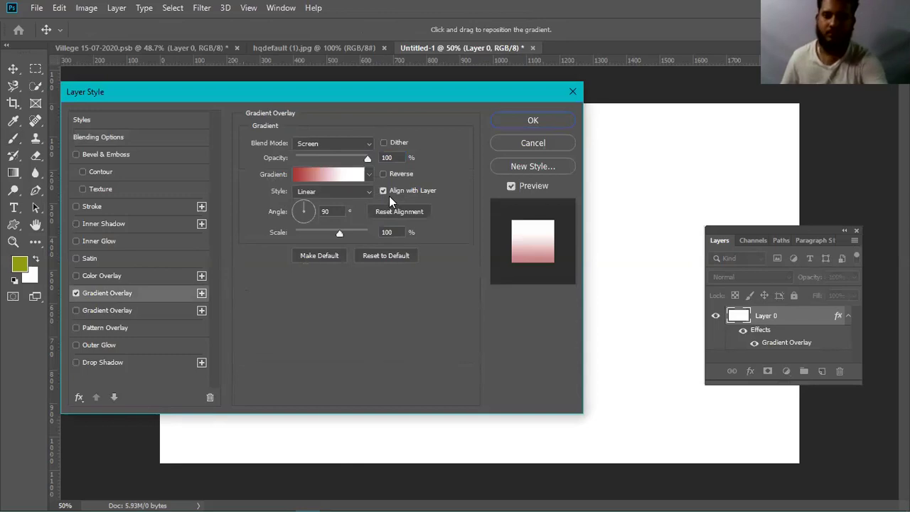
pyautogui.click(331, 177)
pyautogui.click(185, 413)
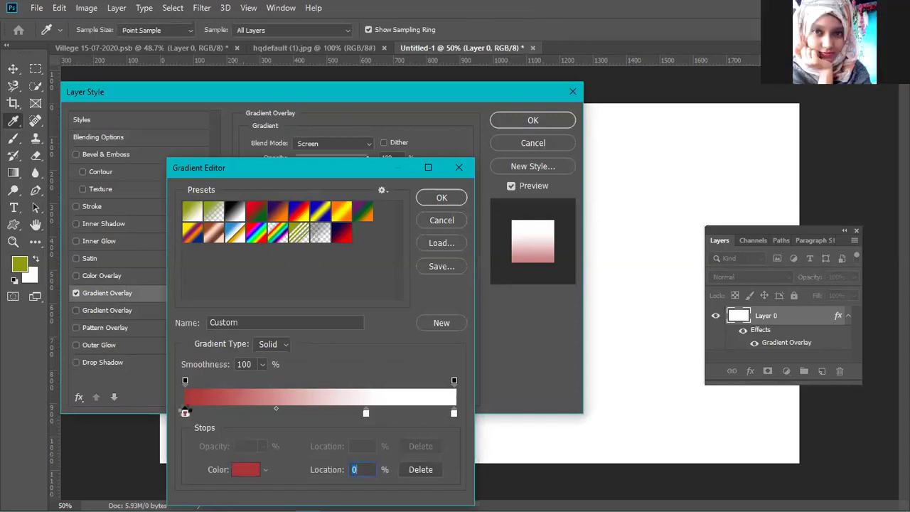
pyautogui.moveTo(194, 360)
pyautogui.mouseDown()
pyautogui.moveTo(200, 349)
pyautogui.moveTo(193, 353)
pyautogui.mouseUp()
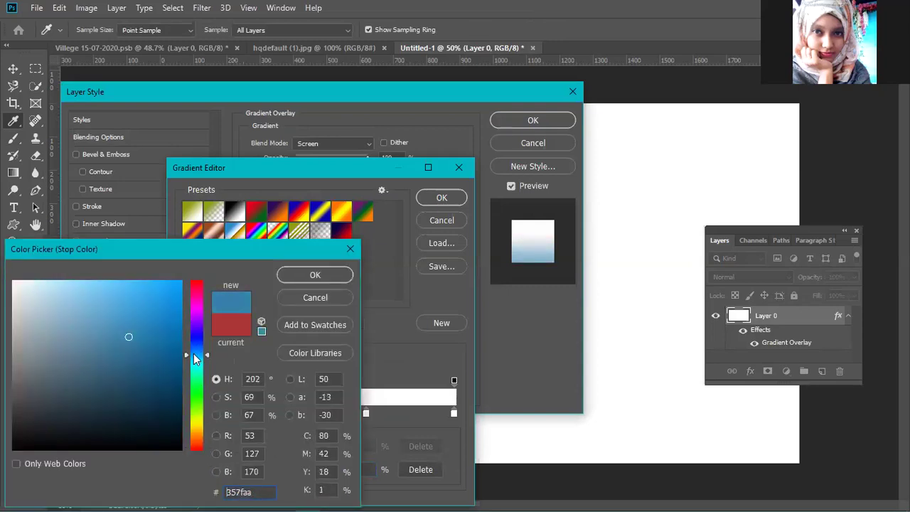
pyautogui.moveTo(144, 314); pyautogui.dragTo(165, 324)
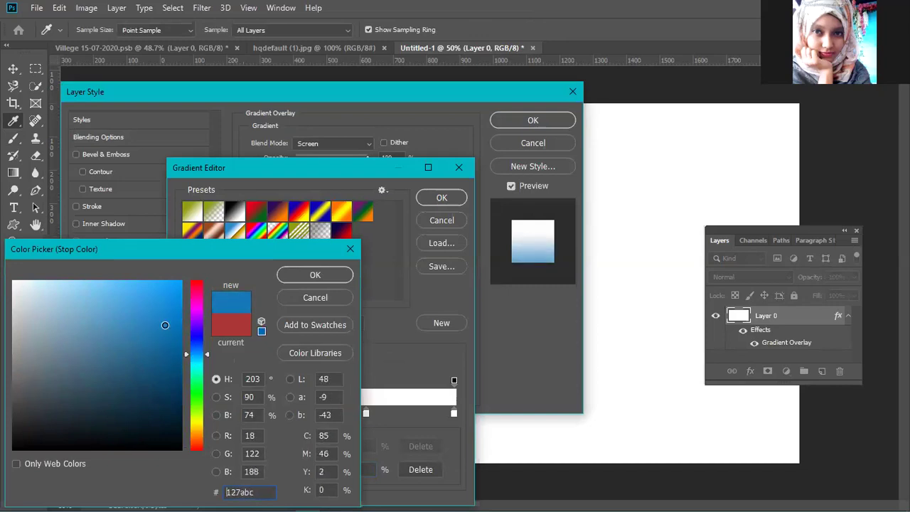
pyautogui.click(295, 275)
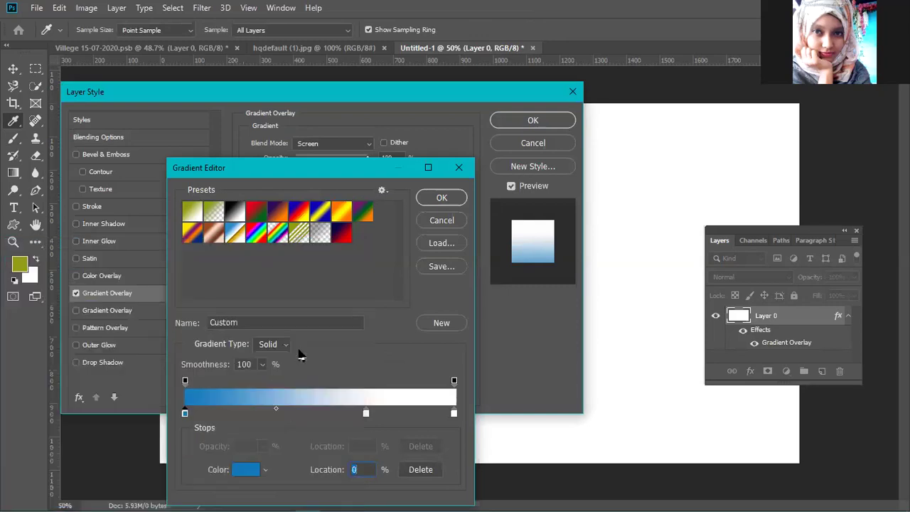
# Set the gradient's end color stop to light cyan #83e3fb and apply the Gradient Overlay to Layer 0.
pyautogui.doubleClick(454, 413)
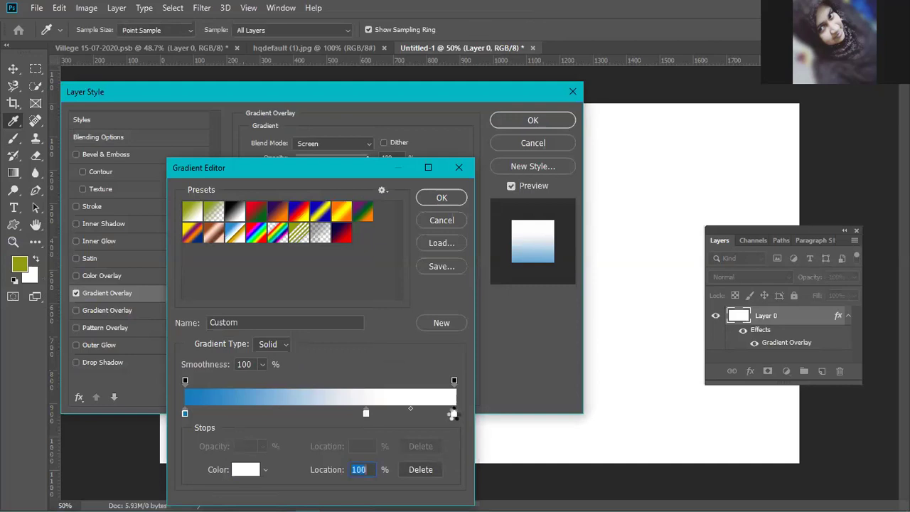
pyautogui.click(196, 359)
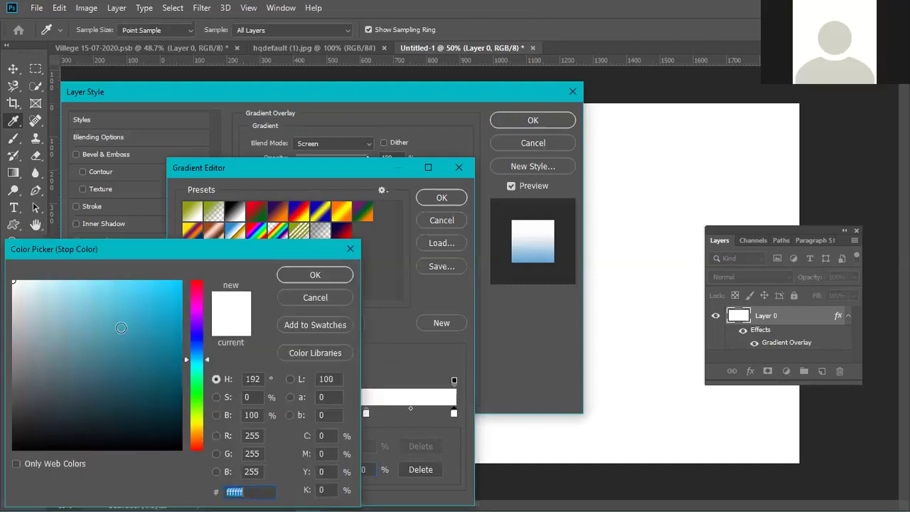
pyautogui.click(93, 282)
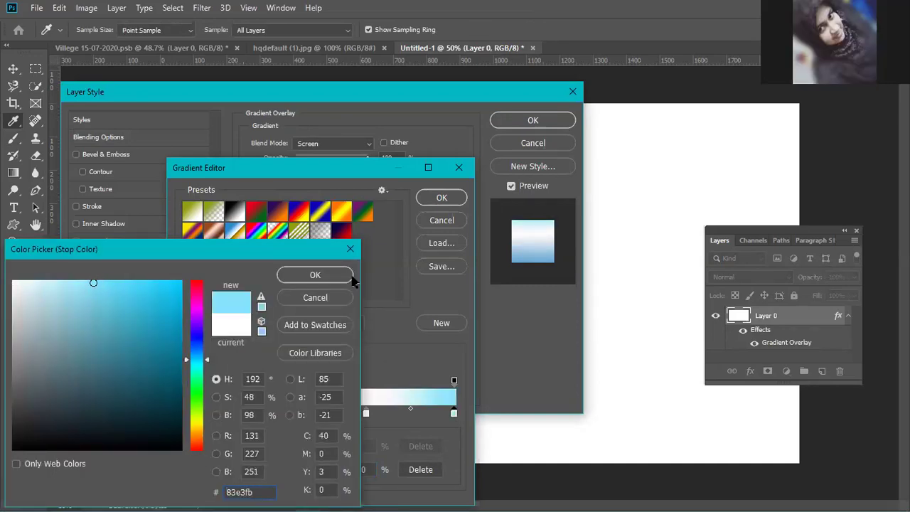
pyautogui.click(338, 281)
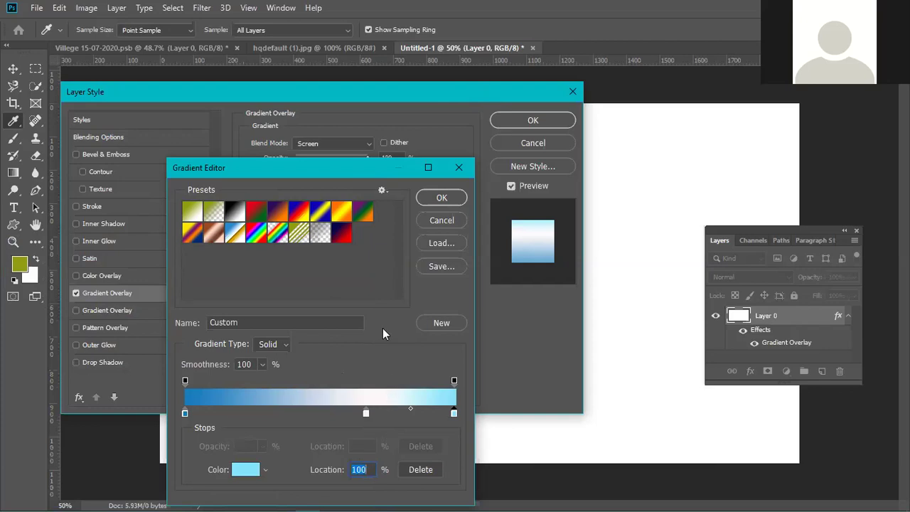
pyautogui.click(440, 197)
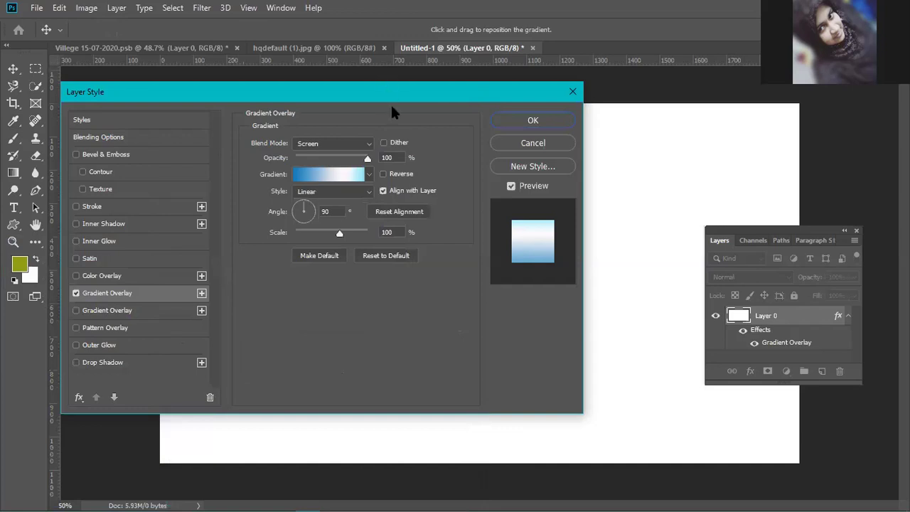
pyautogui.moveTo(390, 106); pyautogui.dragTo(419, 167)
pyautogui.click(562, 181)
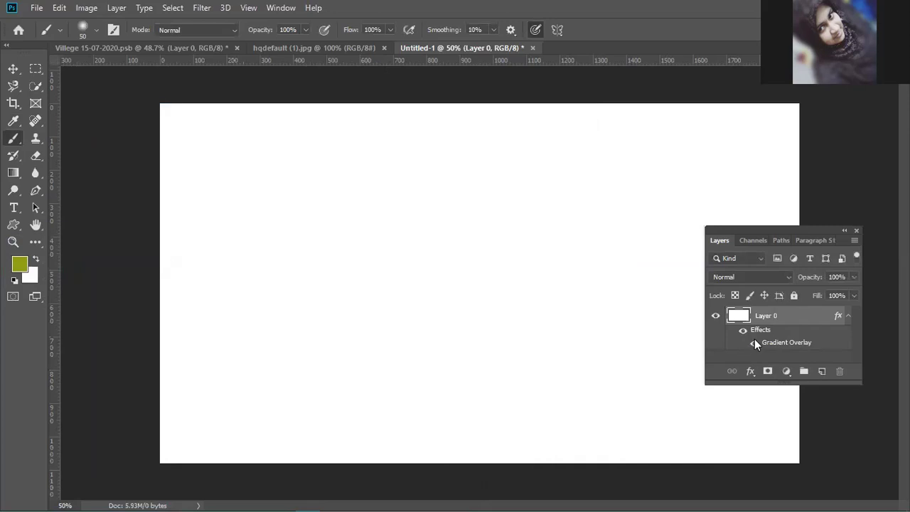
# Undo the Gradient Overlay and the unlocking of the background layer.
pyautogui.hotkey('ctrl', 's')
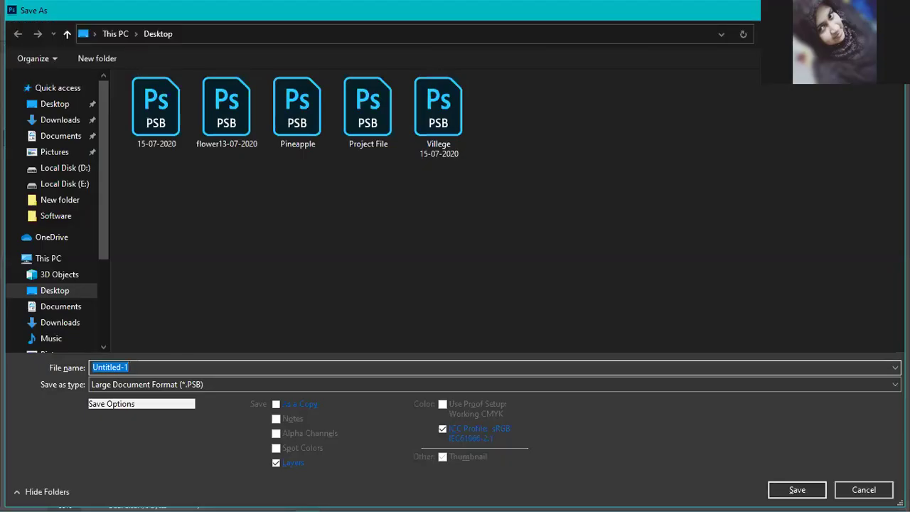
pyautogui.press('Escape')
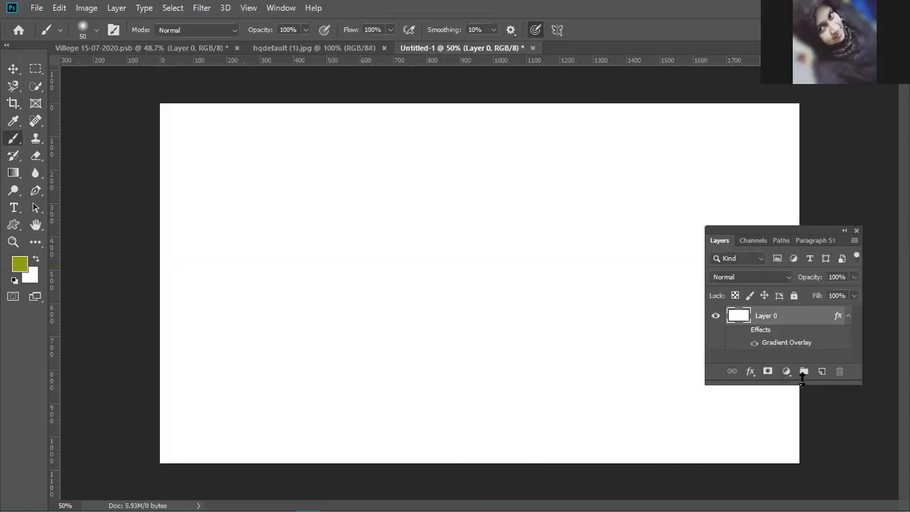
pyautogui.hotkey('ctrl', 'z')
pyautogui.hotkey('ctrl', 'z')
pyautogui.moveTo(791, 239); pyautogui.dragTo(226, 189)
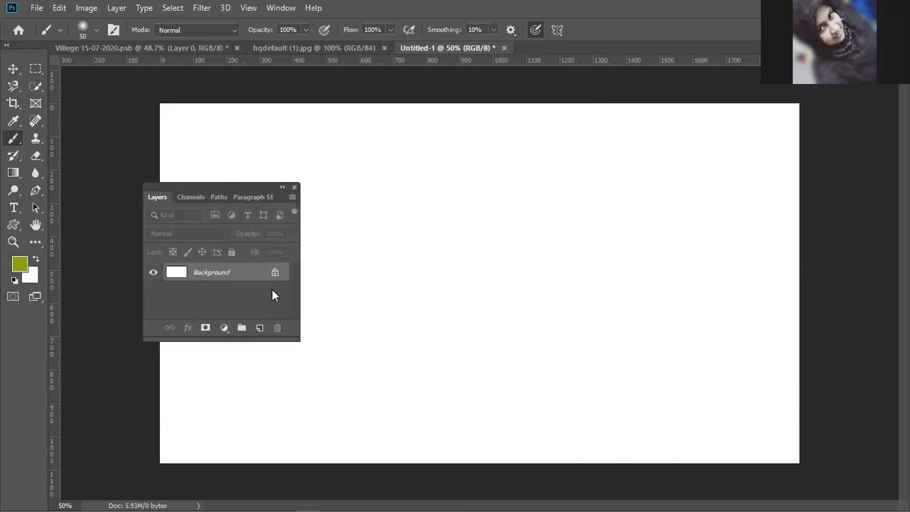
pyautogui.click(260, 327)
pyautogui.click(35, 190)
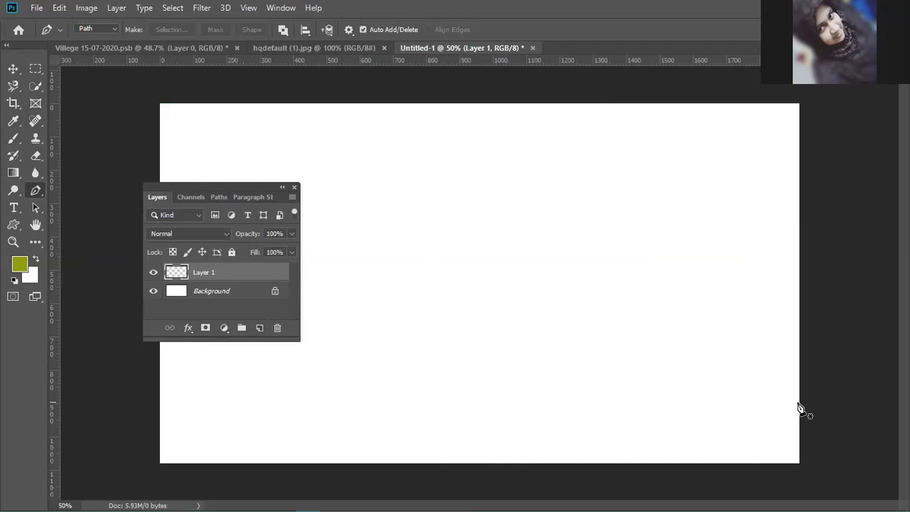
pyautogui.press('Delete')
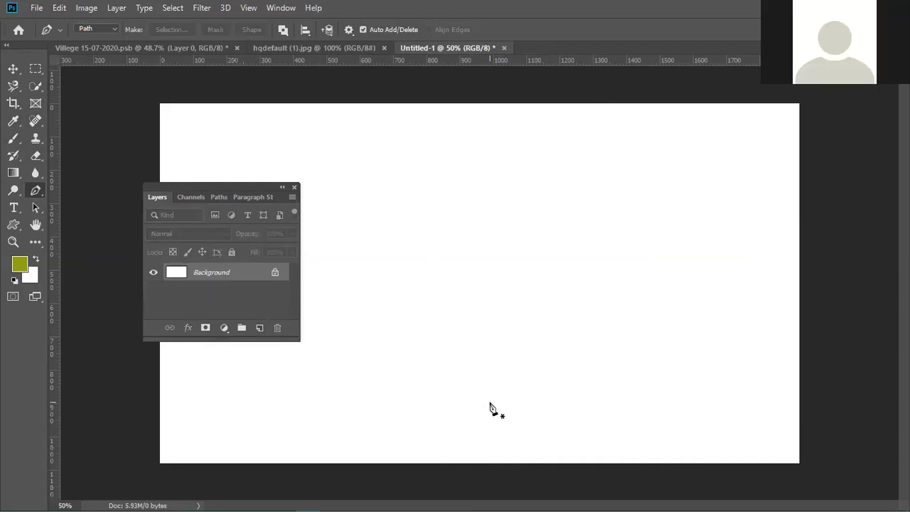
# Add a new layer and fill it with the blue foreground color #3f9fdc.
pyautogui.click(259, 328)
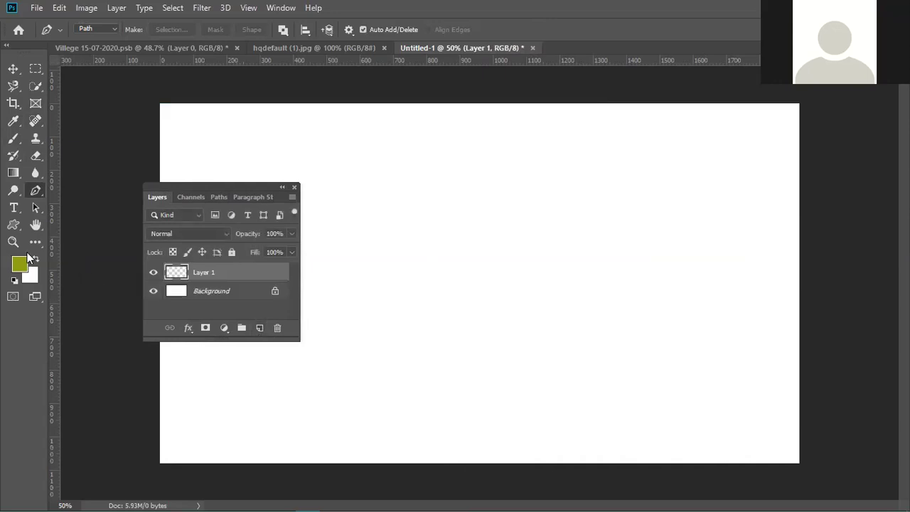
pyautogui.click(19, 263)
pyautogui.click(191, 353)
pyautogui.moveTo(102, 284)
pyautogui.mouseDown()
pyautogui.moveTo(151, 312)
pyautogui.moveTo(132, 304)
pyautogui.mouseUp()
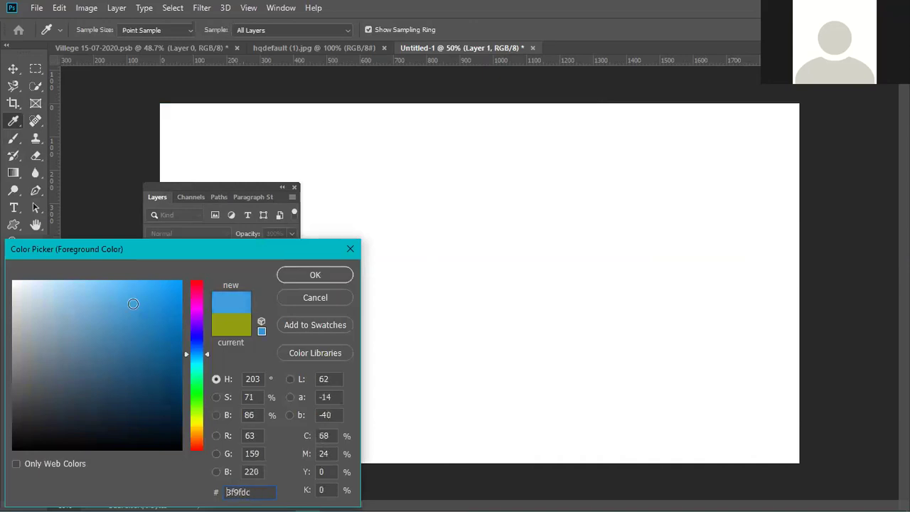
pyautogui.click(280, 274)
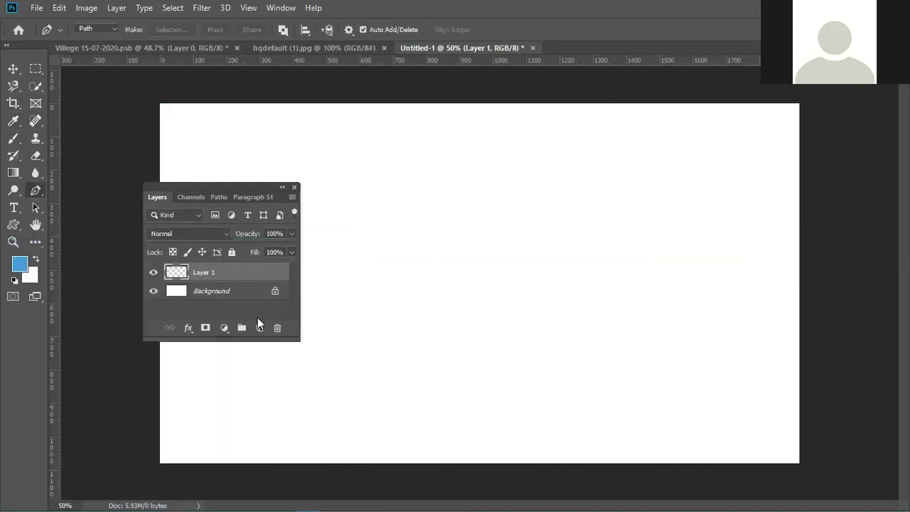
pyautogui.hotkey('alt', 'BackSpace')
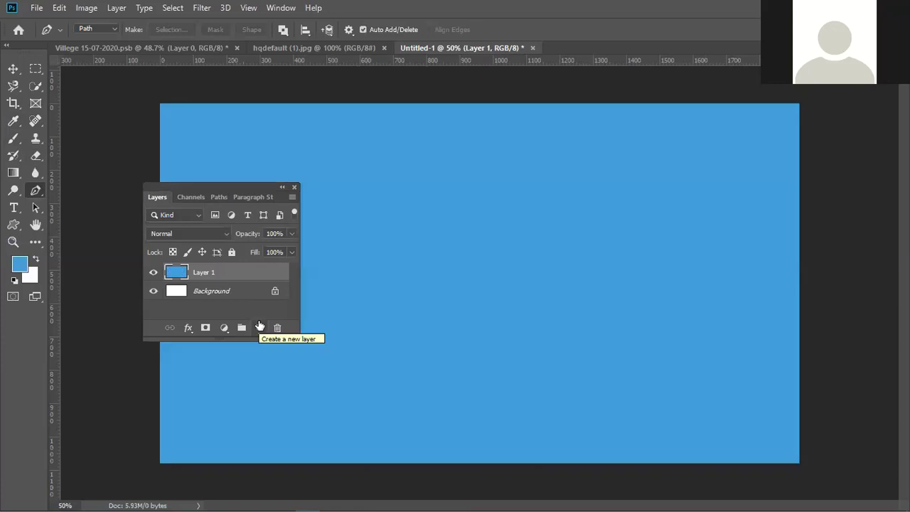
# Convert the locked Background into a regular layer, then move Layer 1 beneath it and back on top.
pyautogui.moveTo(242, 274); pyautogui.dragTo(259, 307)
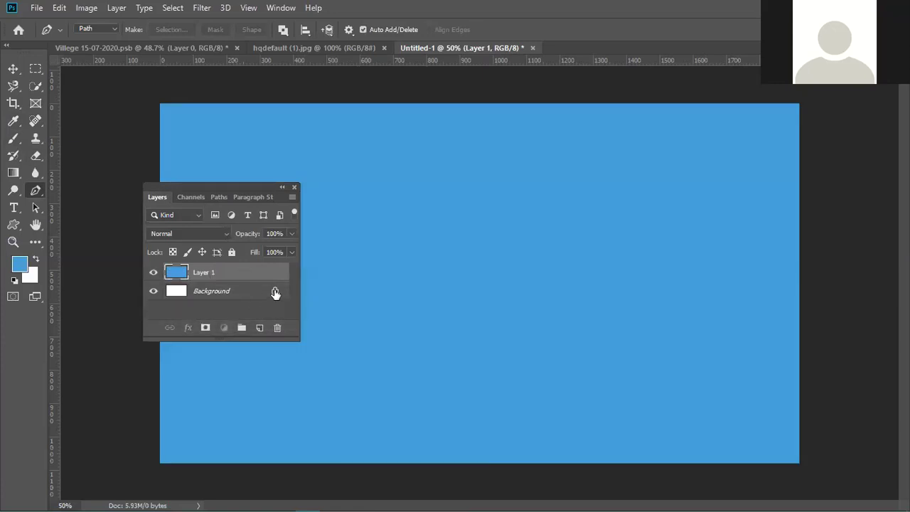
pyautogui.click(275, 293)
pyautogui.moveTo(230, 272); pyautogui.dragTo(246, 298)
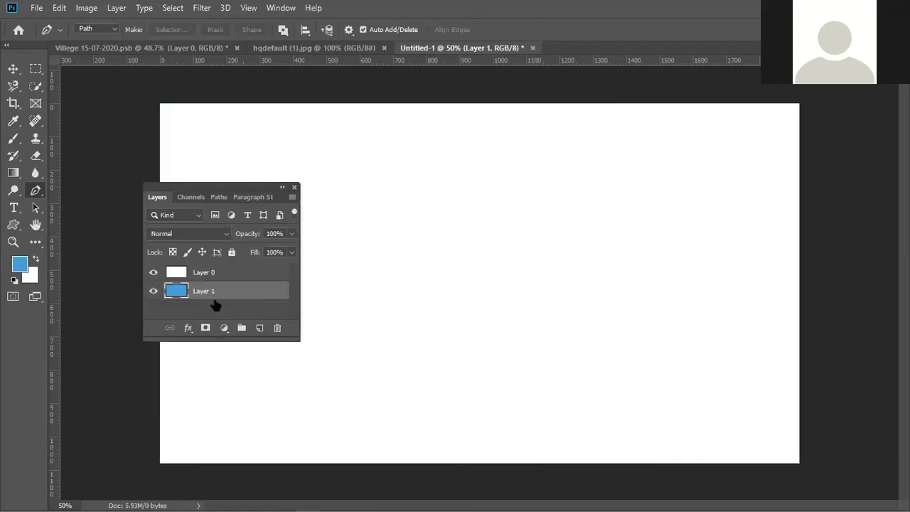
pyautogui.moveTo(226, 266); pyautogui.dragTo(226, 262)
# Move the Layers panel off to the canvas's right edge and fully lock the white Layer 0.
pyautogui.moveTo(220, 196); pyautogui.dragTo(806, 257)
pyautogui.click(859, 364)
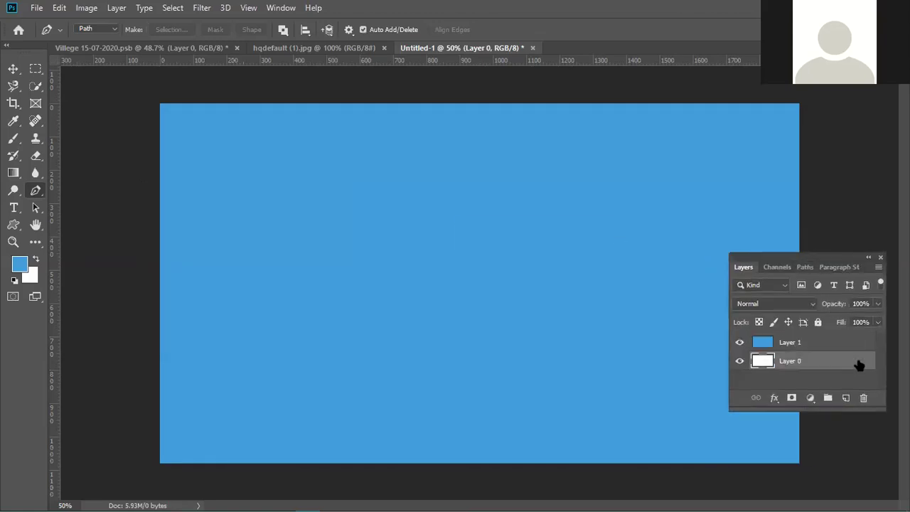
pyautogui.click(860, 343)
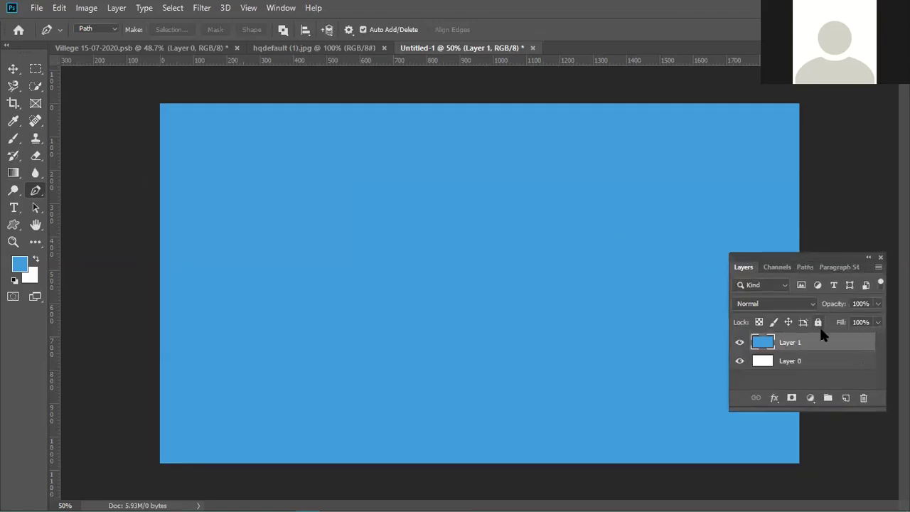
pyautogui.click(833, 360)
pyautogui.click(817, 322)
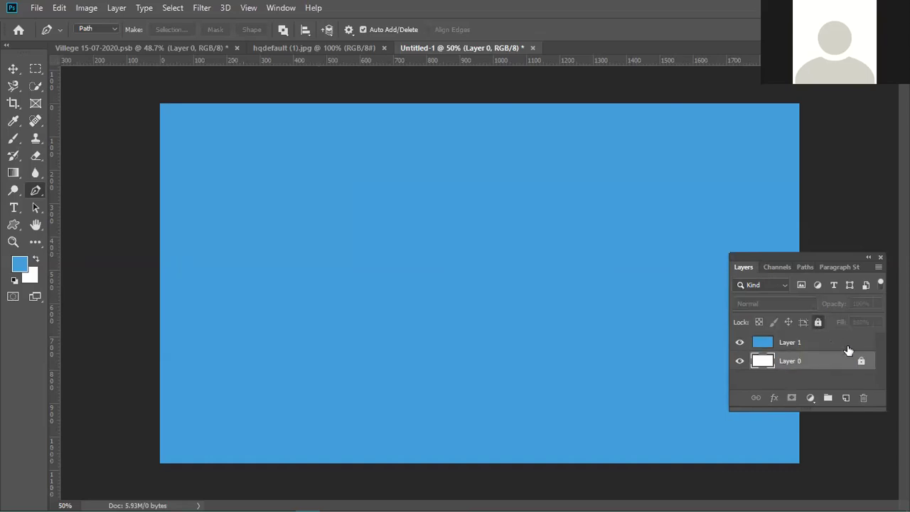
# Add a new empty layer above the blue Layer 1 and move the Layers panel over the canvas's left half.
pyautogui.click(842, 344)
pyautogui.moveTo(807, 255); pyautogui.dragTo(817, 269)
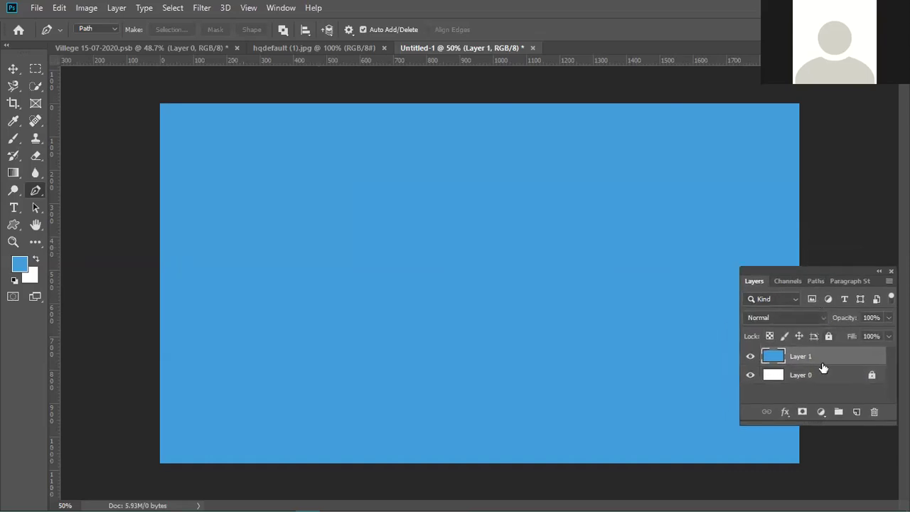
pyautogui.click(855, 412)
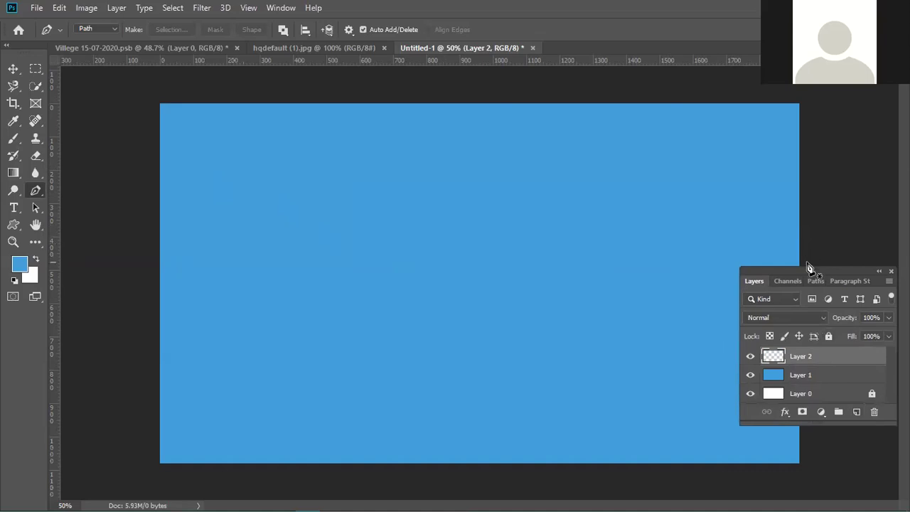
pyautogui.moveTo(759, 268); pyautogui.dragTo(291, 174)
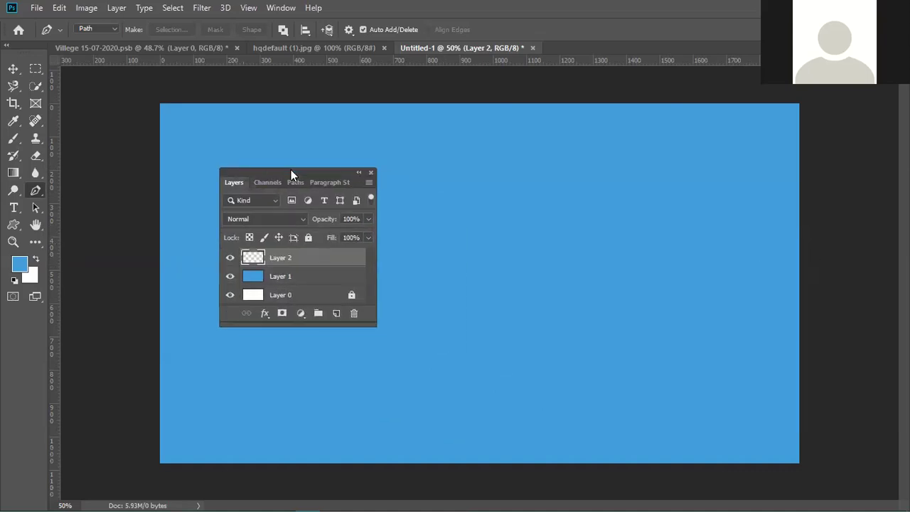
# Draw a curved Pen path from the canvas's lower right edge, looping around the right-hand land and back along the river's upper right bank.
pyautogui.click(816, 413)
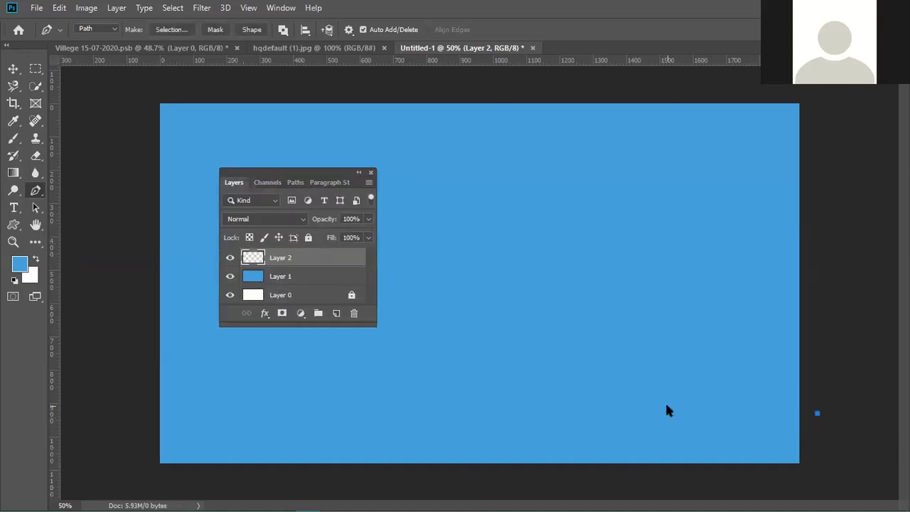
pyautogui.click(800, 431)
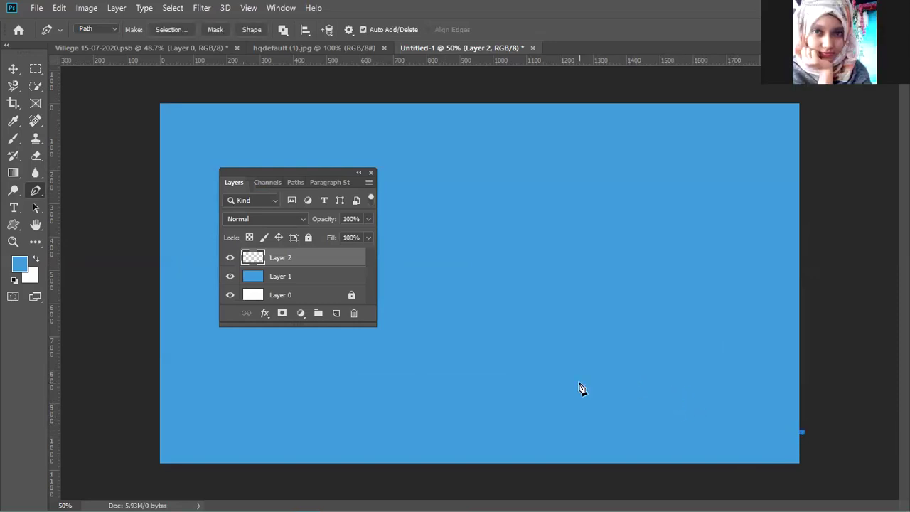
pyautogui.moveTo(558, 404); pyautogui.dragTo(528, 375)
pyautogui.moveTo(633, 319); pyautogui.dragTo(683, 332)
pyautogui.moveTo(712, 234)
pyautogui.mouseDown()
pyautogui.moveTo(690, 201)
pyautogui.moveTo(682, 204)
pyautogui.moveTo(715, 241)
pyautogui.mouseUp()
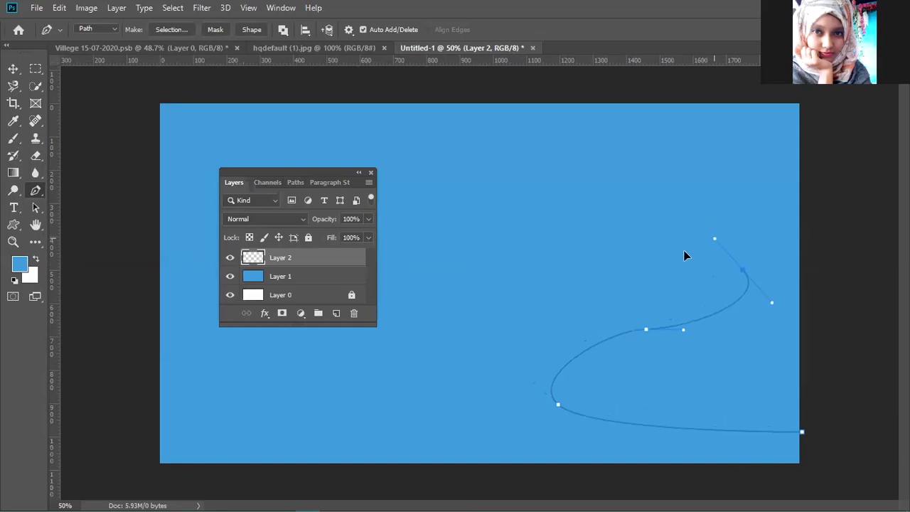
pyautogui.hotkey('ctrl', 'z')
pyautogui.moveTo(749, 316); pyautogui.dragTo(771, 293)
pyautogui.moveTo(673, 286); pyautogui.dragTo(625, 284)
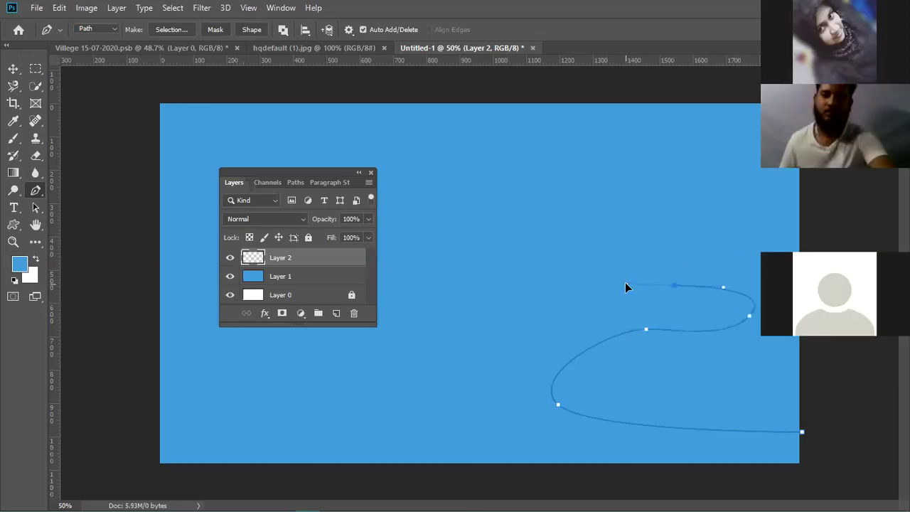
# Continue the path leftward in waves along the river's upper bank to its left tip, moving the Layers panel out of the way.
pyautogui.moveTo(270, 177); pyautogui.dragTo(350, 358)
pyautogui.moveTo(482, 250); pyautogui.dragTo(452, 228)
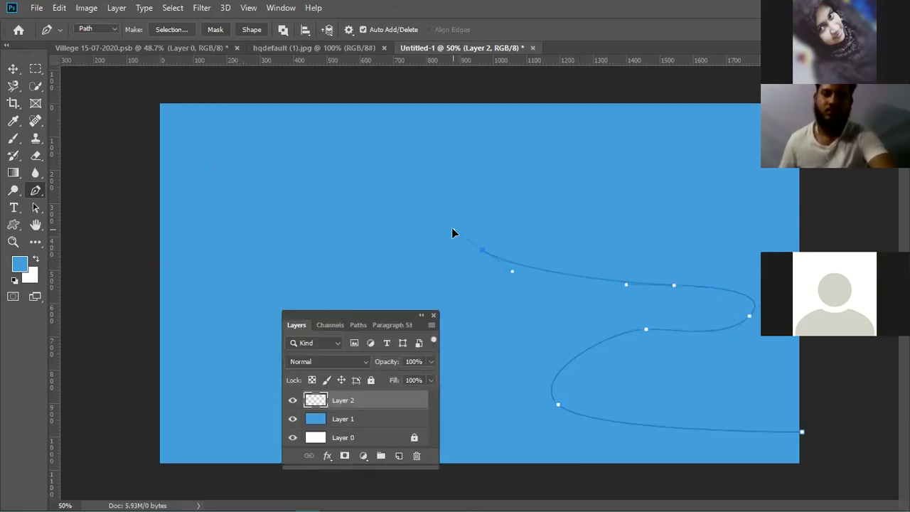
pyautogui.moveTo(370, 247); pyautogui.dragTo(363, 256)
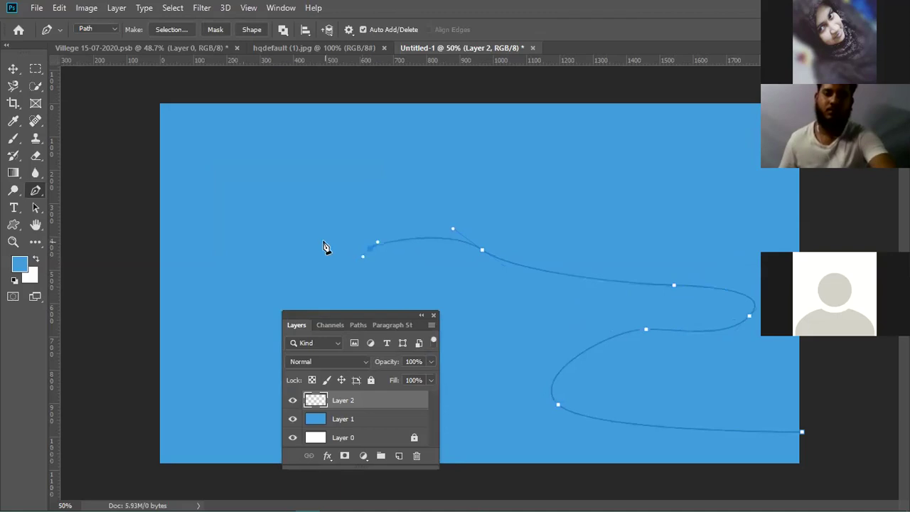
pyautogui.click(273, 242)
pyautogui.moveTo(212, 260); pyautogui.dragTo(182, 256)
pyautogui.moveTo(392, 313); pyautogui.dragTo(728, 100)
# Curve the path back from the left tip around the left-hand land to the canvas's lower left edge.
pyautogui.moveTo(254, 269); pyautogui.dragTo(295, 278)
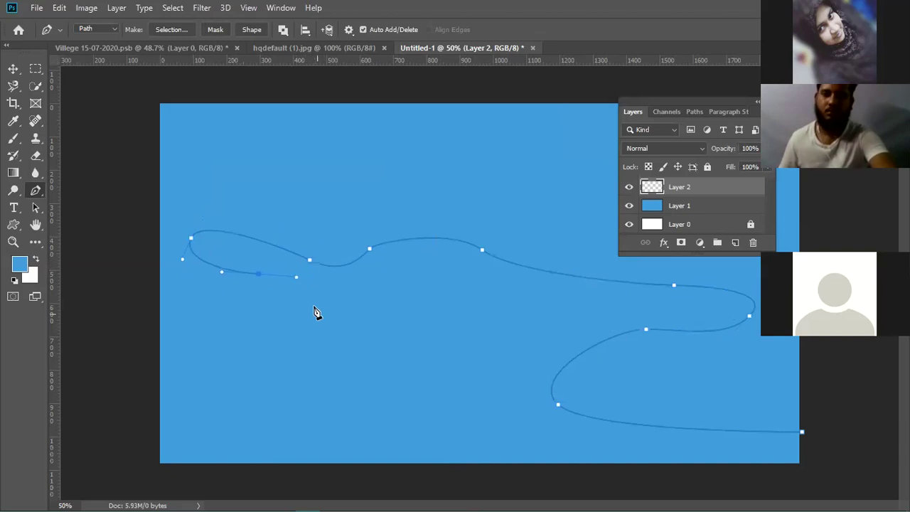
pyautogui.moveTo(322, 364); pyautogui.dragTo(291, 401)
pyautogui.moveTo(158, 395); pyautogui.dragTo(139, 386)
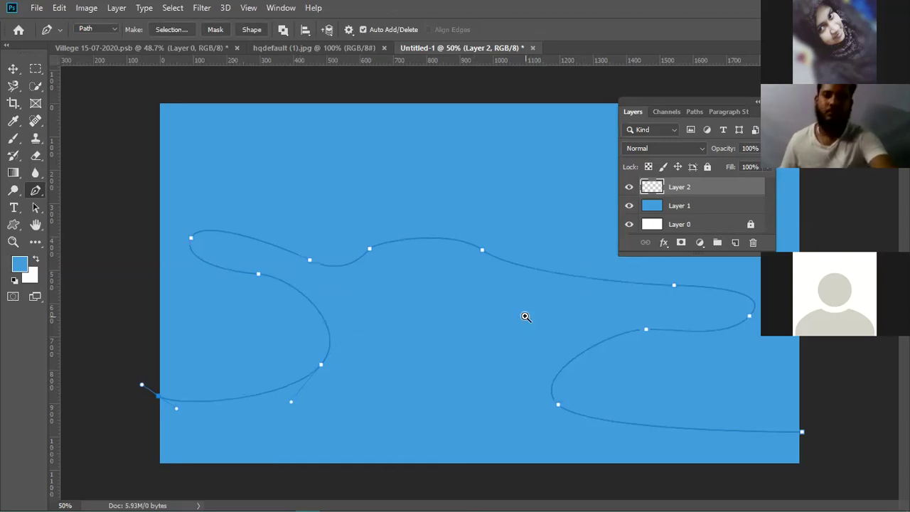
# Close the path with straight segments running outside the canvas's left, top and right edges back to the starting anchor.
pyautogui.scroll(-3, 482, 275)
pyautogui.scroll(1, 482, 275)
pyautogui.moveTo(718, 99); pyautogui.dragTo(823, 236)
pyautogui.click(313, 182)
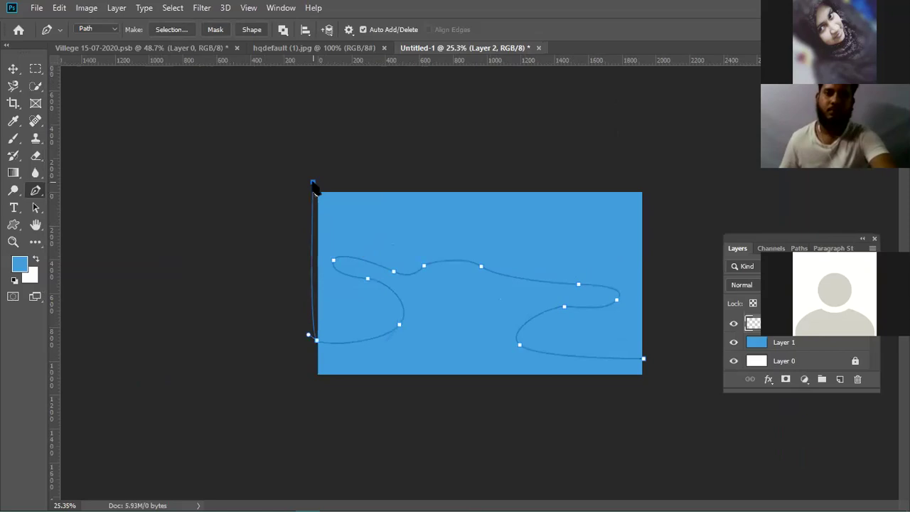
pyautogui.click(655, 189)
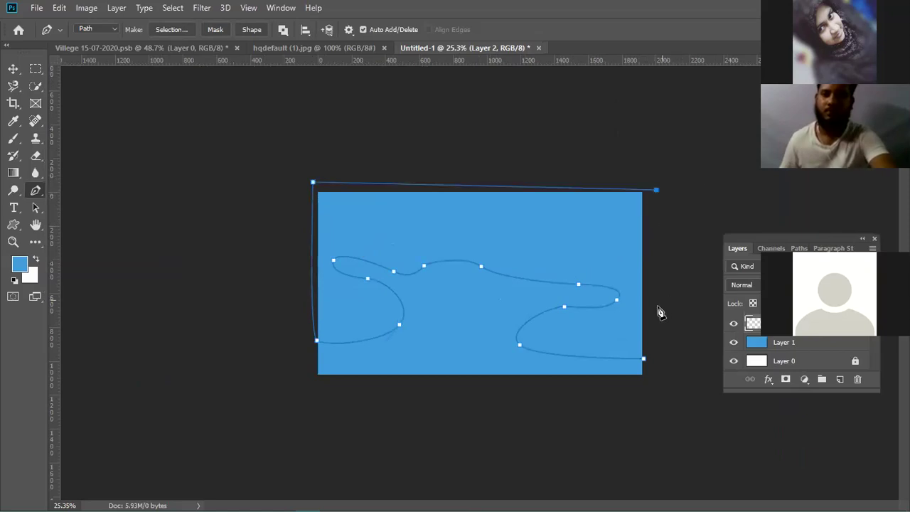
pyautogui.click(644, 359)
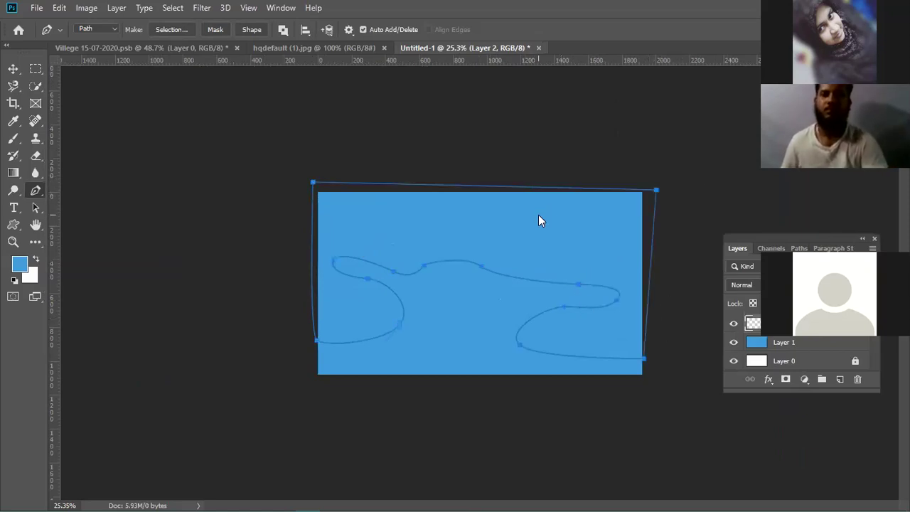
pyautogui.rightClick(585, 268)
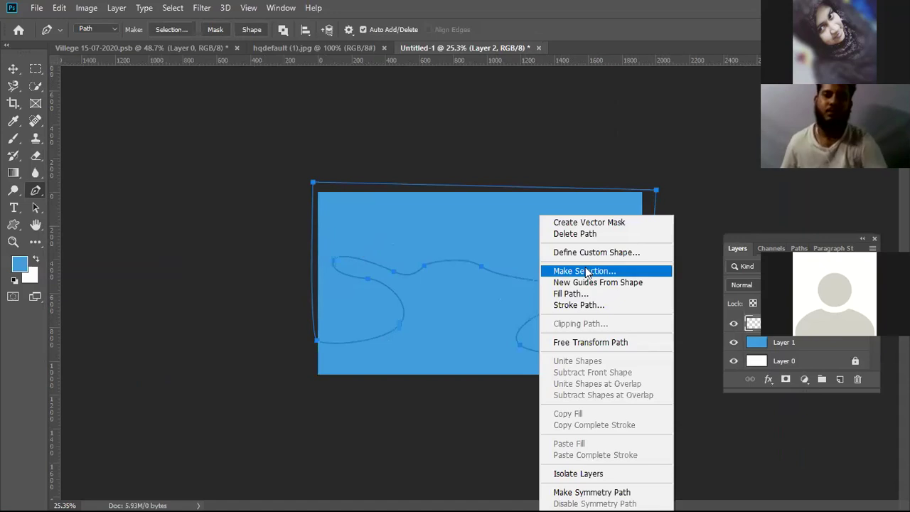
pyautogui.press('Return')
pyautogui.click(523, 129)
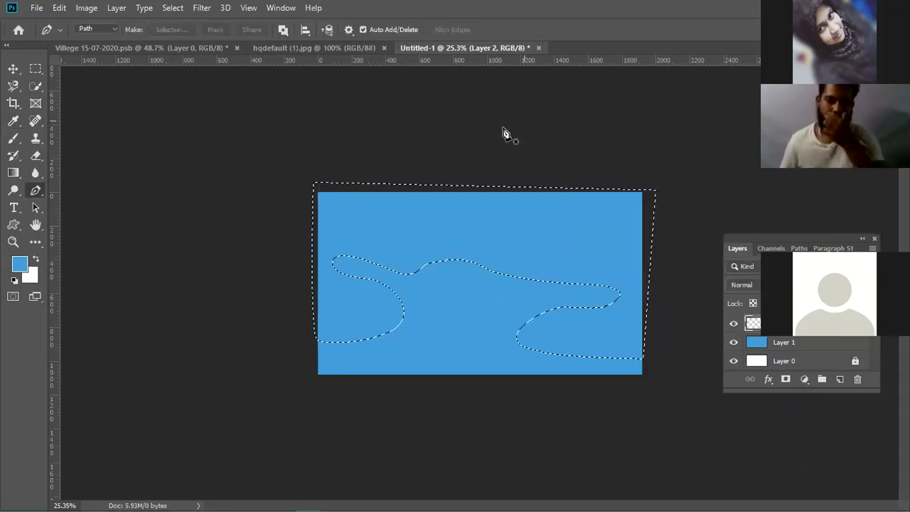
pyautogui.rightClick(510, 266)
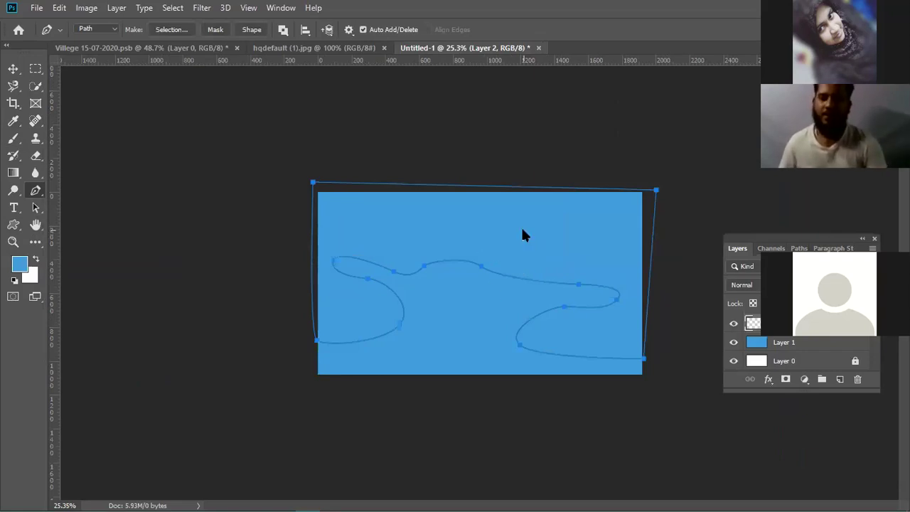
# Make a selection from the closed land path.
pyautogui.rightClick(568, 227)
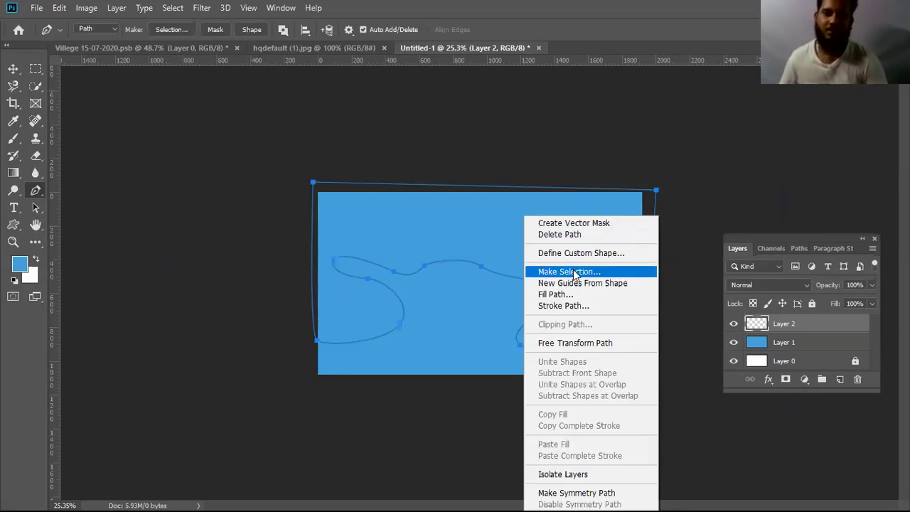
pyautogui.click(574, 273)
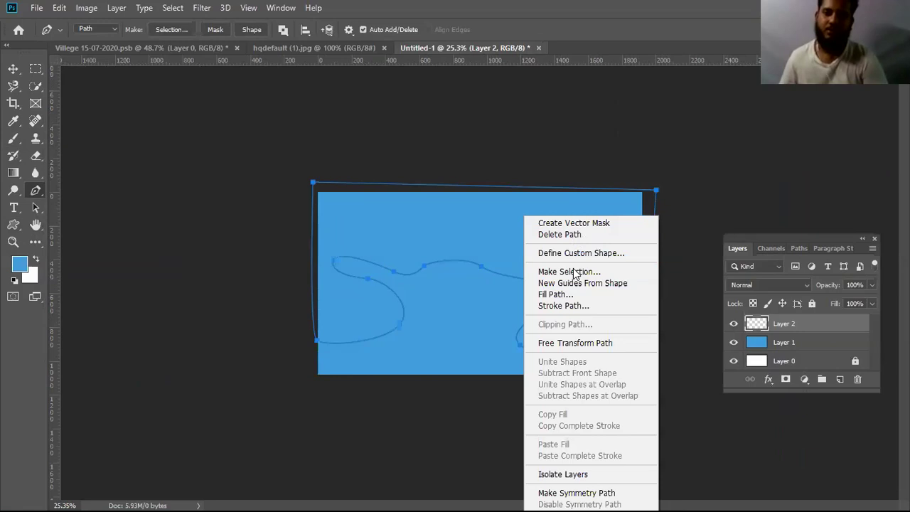
pyautogui.click(526, 125)
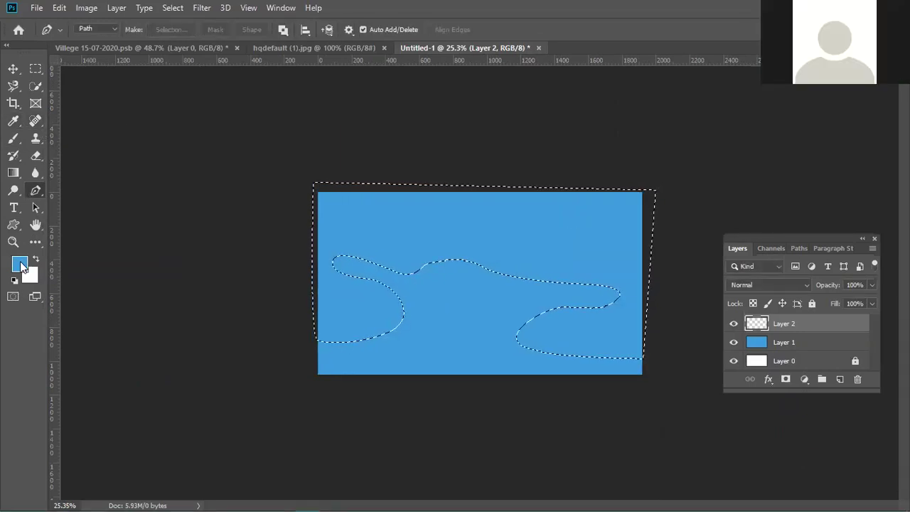
# Set the foreground color to bright green #00c205.
pyautogui.click(19, 264)
pyautogui.moveTo(237, 256); pyautogui.dragTo(310, 140)
pyautogui.click(268, 276)
pyautogui.moveTo(272, 273); pyautogui.dragTo(273, 274)
pyautogui.click(245, 194)
pyautogui.moveTo(245, 194)
pyautogui.mouseDown()
pyautogui.moveTo(256, 178)
pyautogui.moveTo(257, 203)
pyautogui.mouseUp()
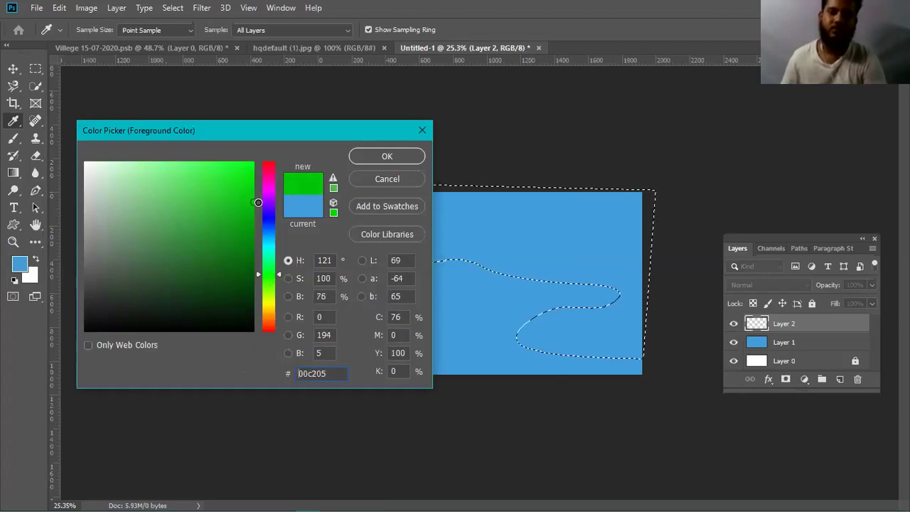
pyautogui.click(386, 156)
pyautogui.press('p')
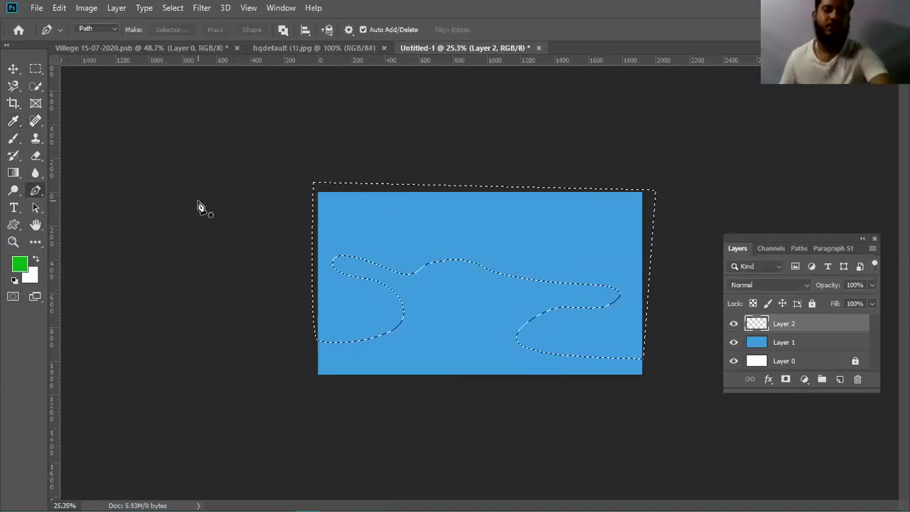
# Enlarge the soft brush to 1200 px and paint the whole land selection bright green on Layer 2.
pyautogui.press('b')
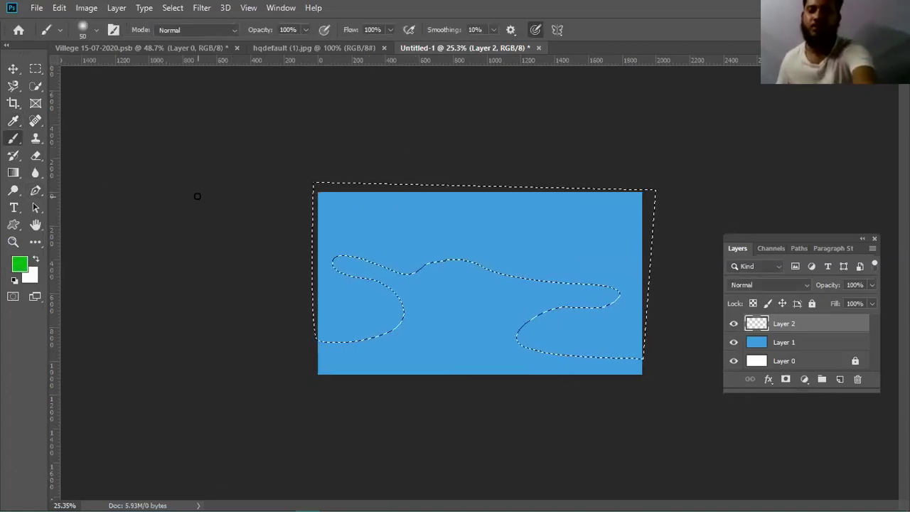
pyautogui.press(']')
pyautogui.press(']')
pyautogui.press(']')
pyautogui.press(']')
pyautogui.press(']')
pyautogui.press(']')
pyautogui.press(']')
pyautogui.press(']')
pyautogui.press(']')
pyautogui.press(']')
pyautogui.press(']')
pyautogui.press(']')
pyautogui.press(']')
pyautogui.press(']')
pyautogui.press(']')
pyautogui.press(']')
pyautogui.press(']')
pyautogui.press(']')
pyautogui.press(']')
pyautogui.press(']')
pyautogui.moveTo(325, 218)
pyautogui.mouseDown()
pyautogui.moveTo(336, 334)
pyautogui.moveTo(370, 176)
pyautogui.moveTo(529, 266)
pyautogui.moveTo(389, 216)
pyautogui.moveTo(602, 231)
pyautogui.moveTo(629, 209)
pyautogui.moveTo(619, 294)
pyautogui.moveTo(538, 386)
pyautogui.moveTo(370, 440)
pyautogui.mouseUp()
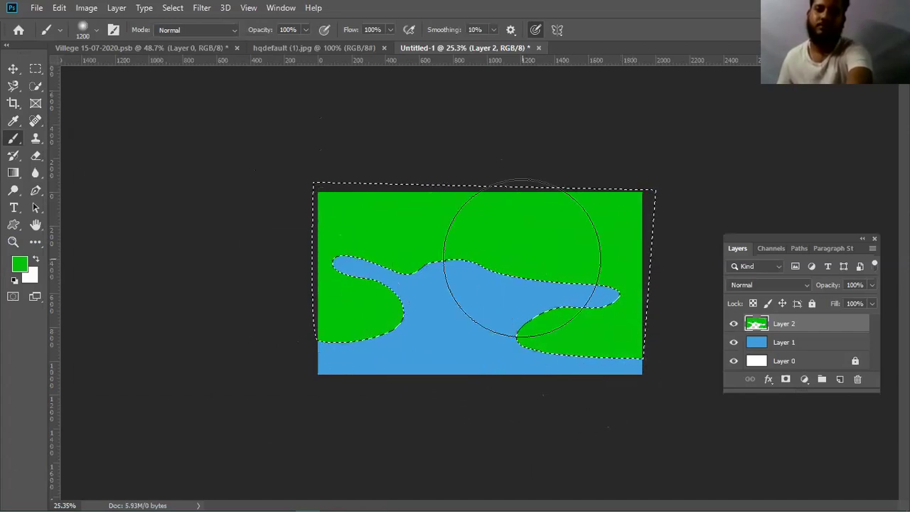
# Clear the land selection, then load Layer 2's painted pixels as a selection.
pyautogui.hotkey('ctrl', 'd')
pyautogui.moveTo(544, 301); pyautogui.dragTo(554, 304)
pyautogui.hotkey('ctrl', 'shift', 'd')
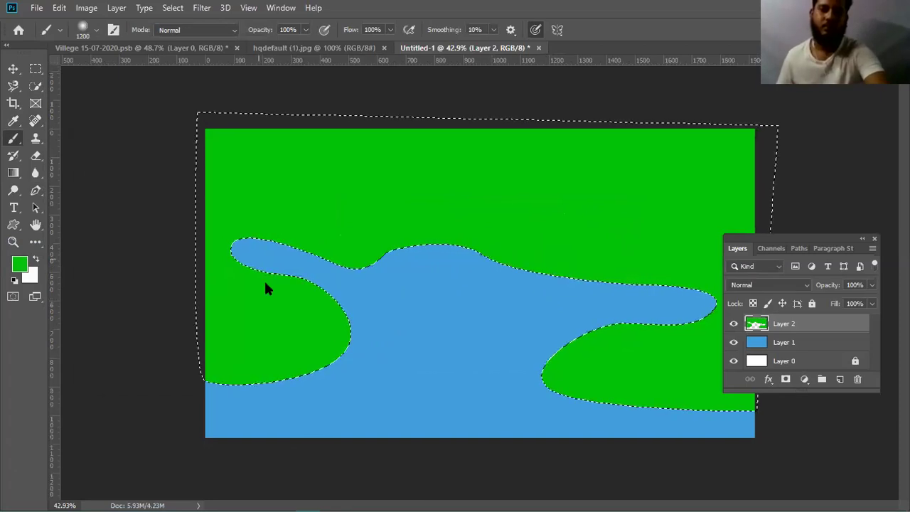
pyautogui.hotkey('ctrl', 'd')
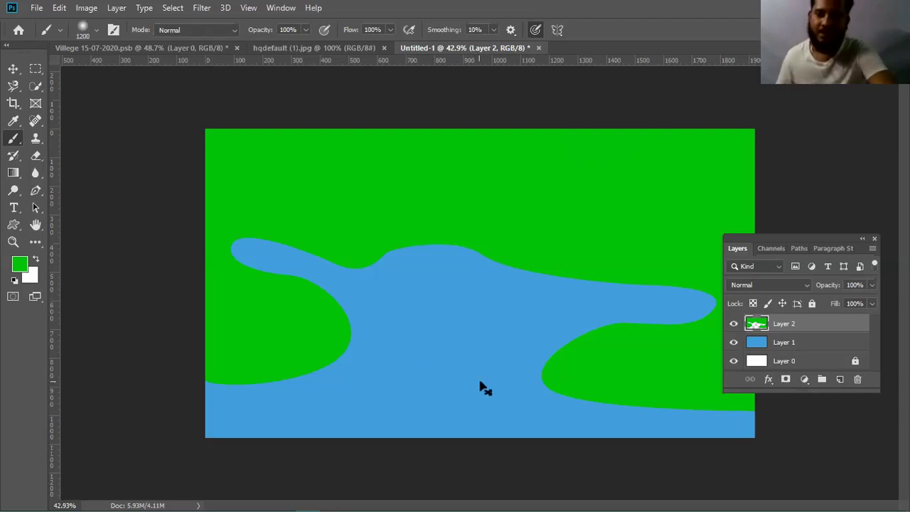
pyautogui.press('[')
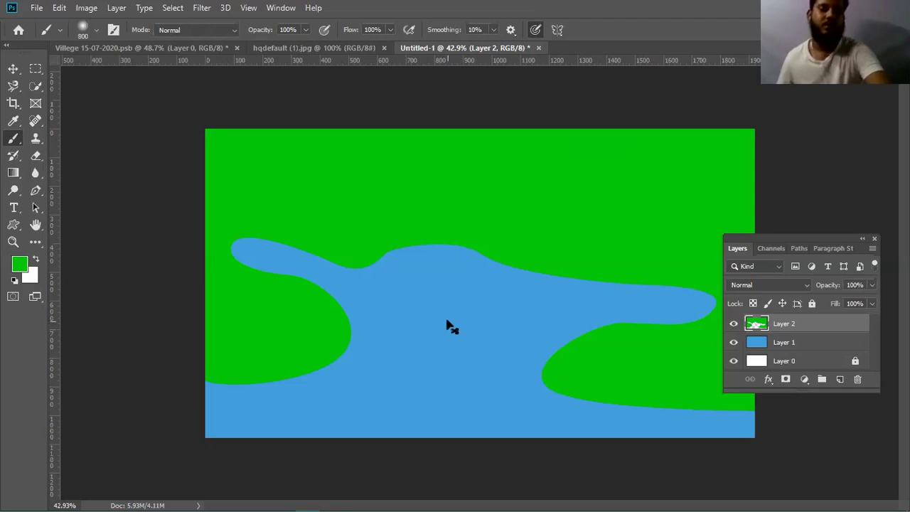
pyautogui.keyDown('ctrl'); pyautogui.click(754, 323); pyautogui.keyUp('ctrl')
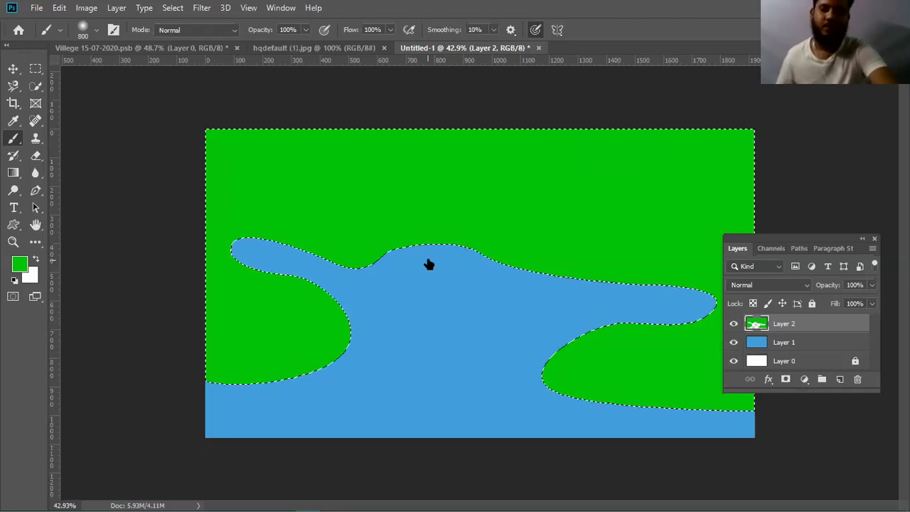
# Set the foreground color to dark green #024104.
pyautogui.click(21, 266)
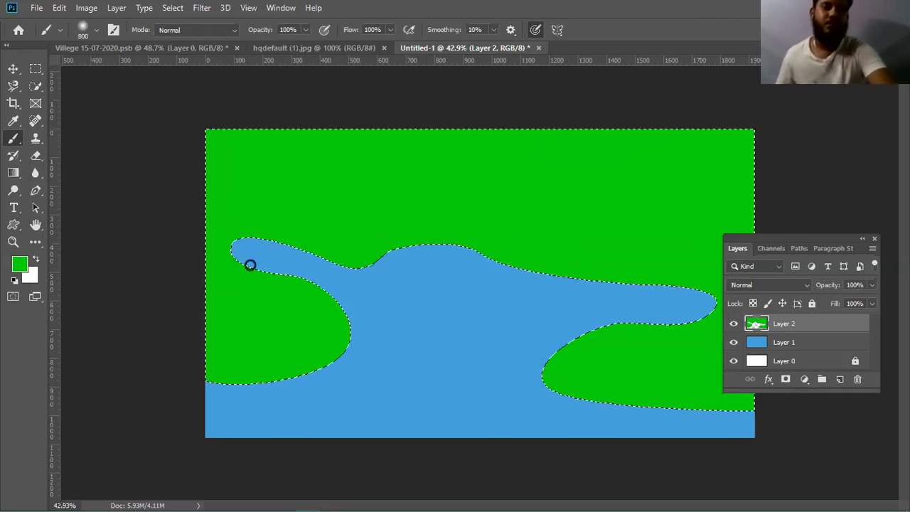
pyautogui.click(254, 290)
pyautogui.moveTo(254, 289); pyautogui.dragTo(248, 288)
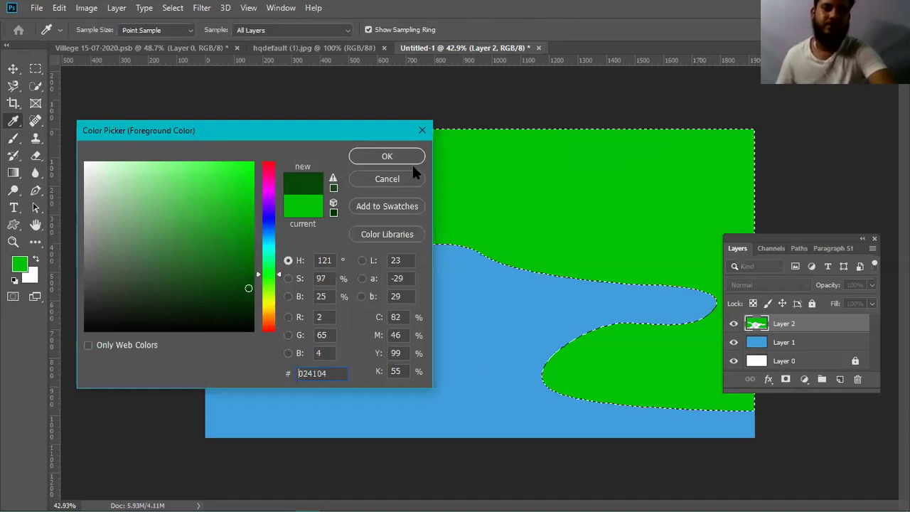
pyautogui.click(404, 158)
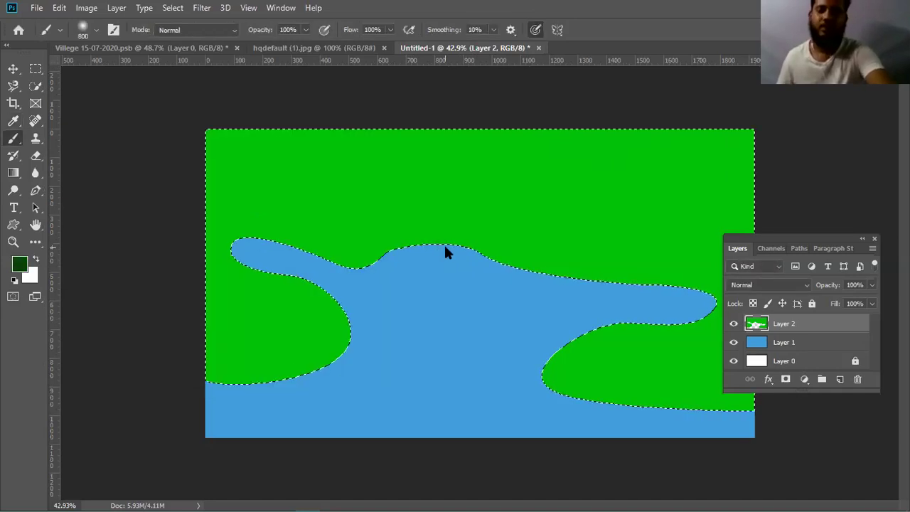
# Shade the lower edges of both side lands and the middle of the upper bank dark green with a 600 px soft brush.
pyautogui.press('[')
pyautogui.press('[')
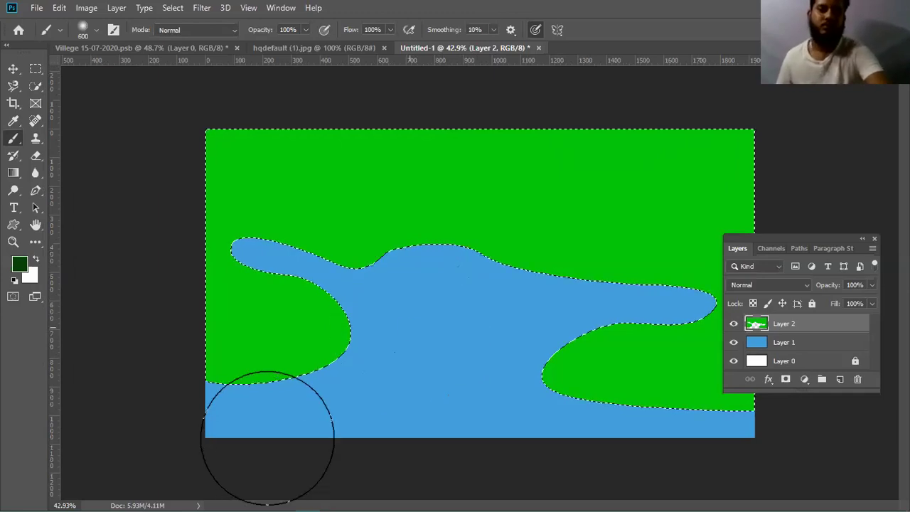
pyautogui.moveTo(260, 442)
pyautogui.mouseDown()
pyautogui.moveTo(364, 418)
pyautogui.moveTo(400, 382)
pyautogui.moveTo(414, 349)
pyautogui.moveTo(331, 436)
pyautogui.moveTo(445, 429)
pyautogui.mouseUp()
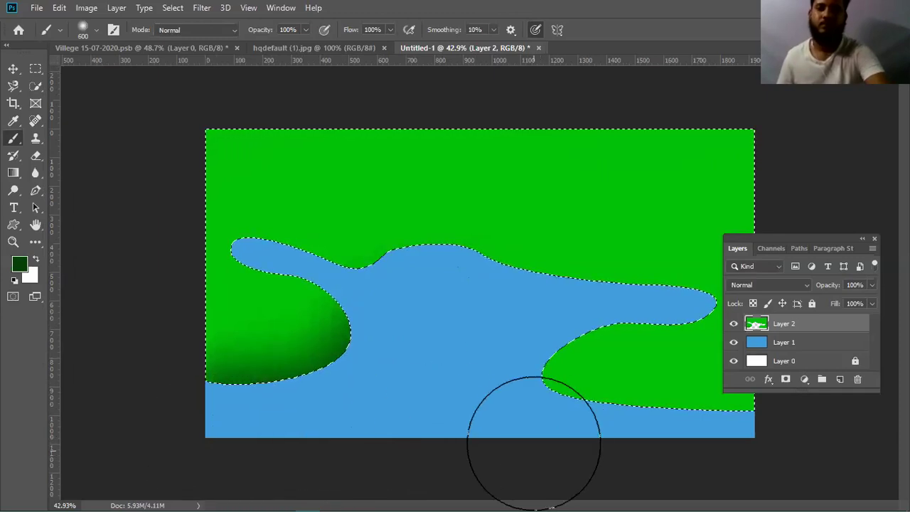
pyautogui.moveTo(533, 442); pyautogui.dragTo(752, 444)
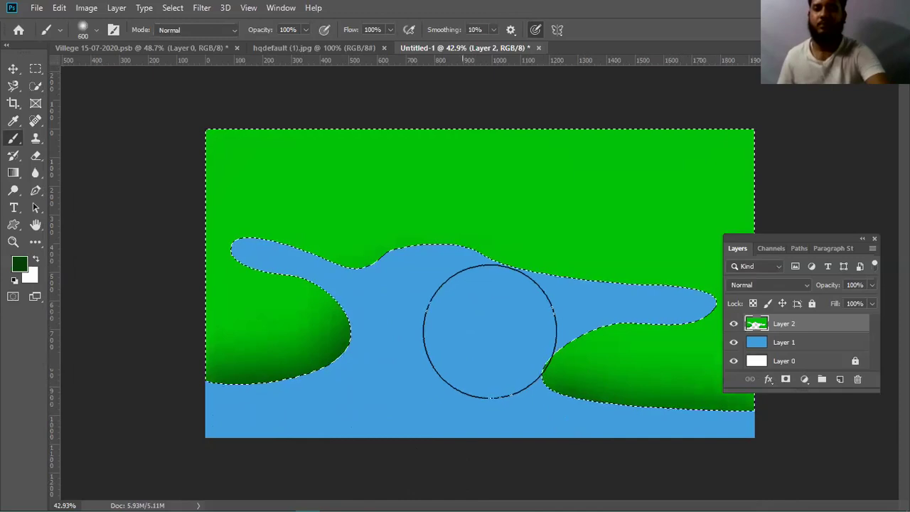
pyautogui.moveTo(473, 324); pyautogui.dragTo(443, 313)
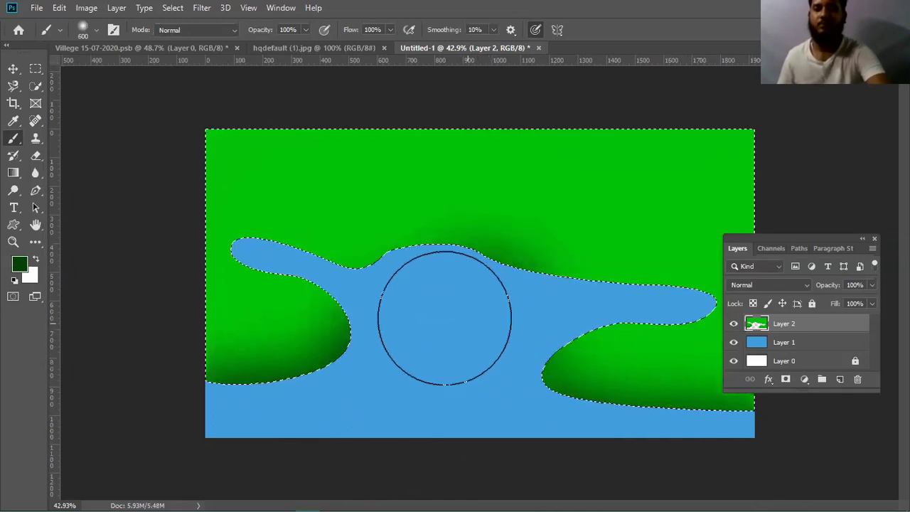
# Shade the land dark green around the left river arm and along the right upper bank, reducing the soft brush to 150 px.
pyautogui.press('[')
pyautogui.press('[')
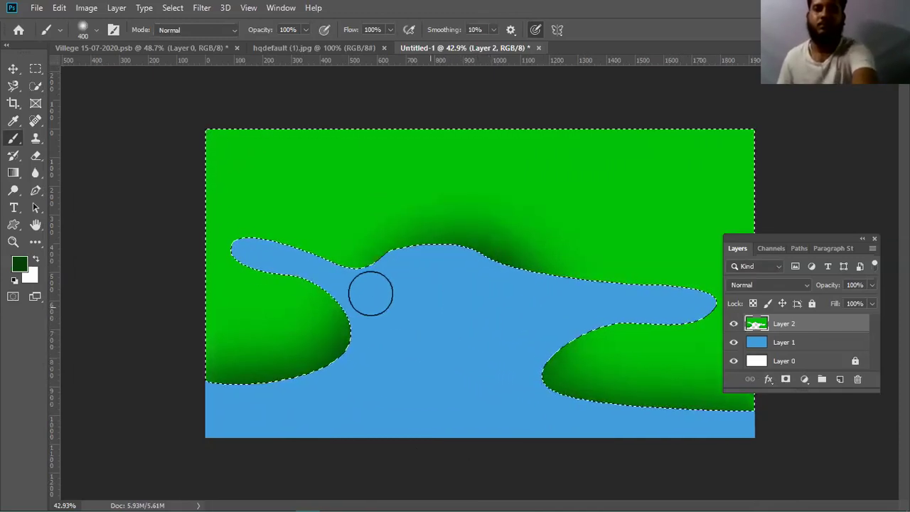
pyautogui.press('[')
pyautogui.press('[')
pyautogui.press('[')
pyautogui.press('[')
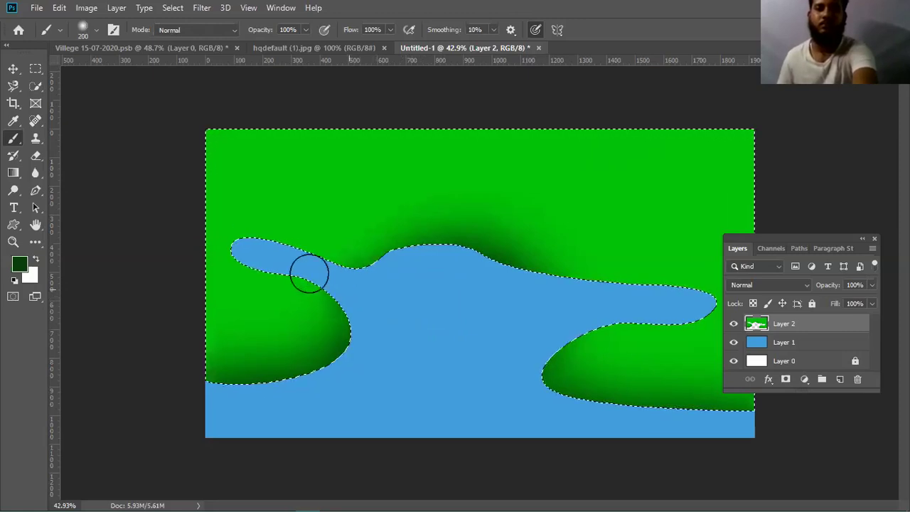
pyautogui.press('[')
pyautogui.press('[')
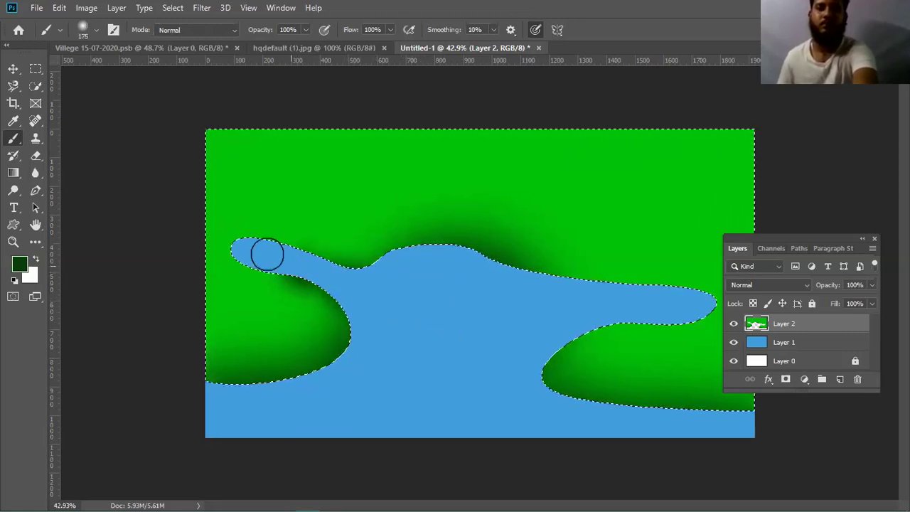
pyautogui.press('[')
pyautogui.moveTo(262, 256)
pyautogui.mouseDown()
pyautogui.moveTo(532, 270)
pyautogui.moveTo(544, 283)
pyautogui.moveTo(596, 294)
pyautogui.moveTo(684, 299)
pyautogui.mouseUp()
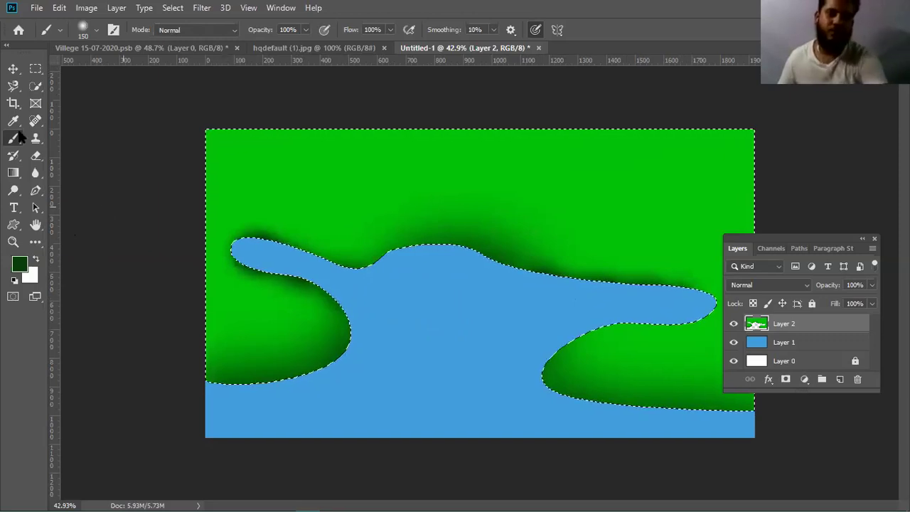
# Enlarge the soft brush to 175 px, shade the upper and lower edges of the right river arm dark green, and clear the selection.
pyautogui.click(95, 27)
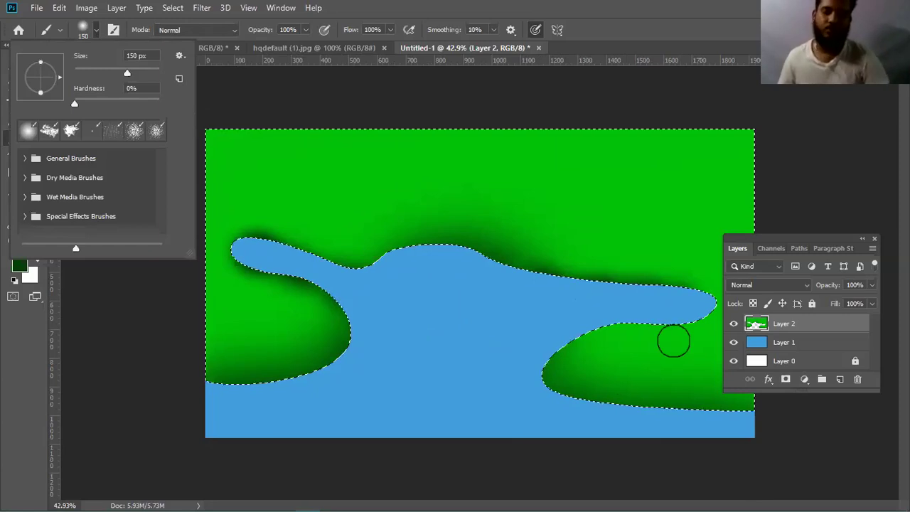
pyautogui.click(672, 339)
pyautogui.press(']')
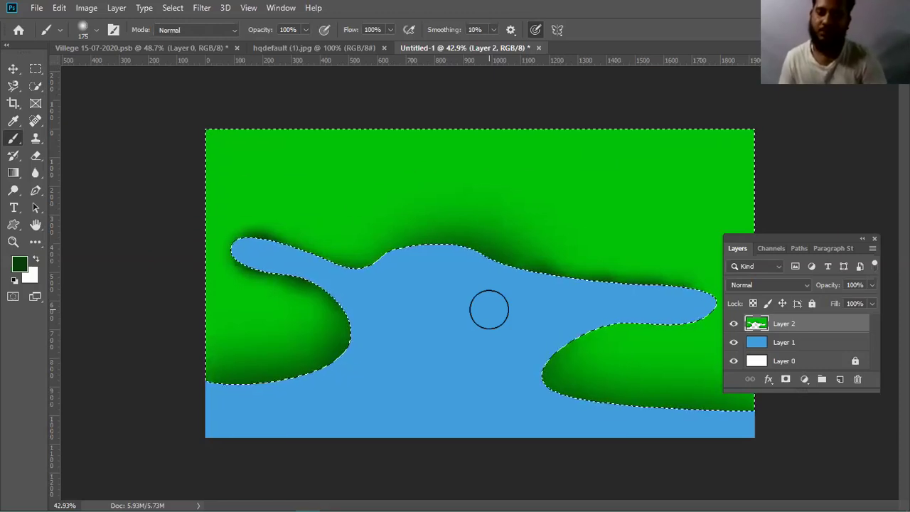
pyautogui.moveTo(490, 260)
pyautogui.mouseDown()
pyautogui.moveTo(561, 265)
pyautogui.moveTo(565, 280)
pyautogui.moveTo(690, 305)
pyautogui.moveTo(622, 316)
pyautogui.mouseUp()
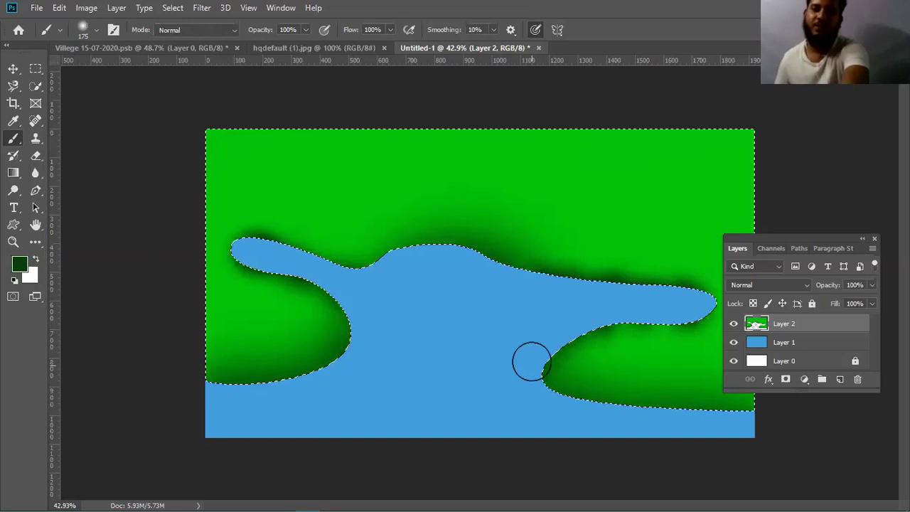
pyautogui.scroll(-3, 495, 344)
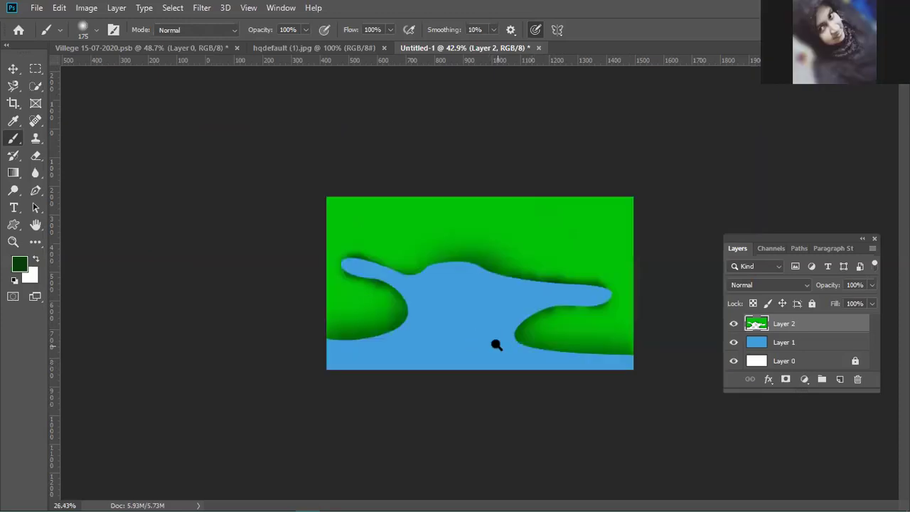
pyautogui.hotkey('ctrl', 'd')
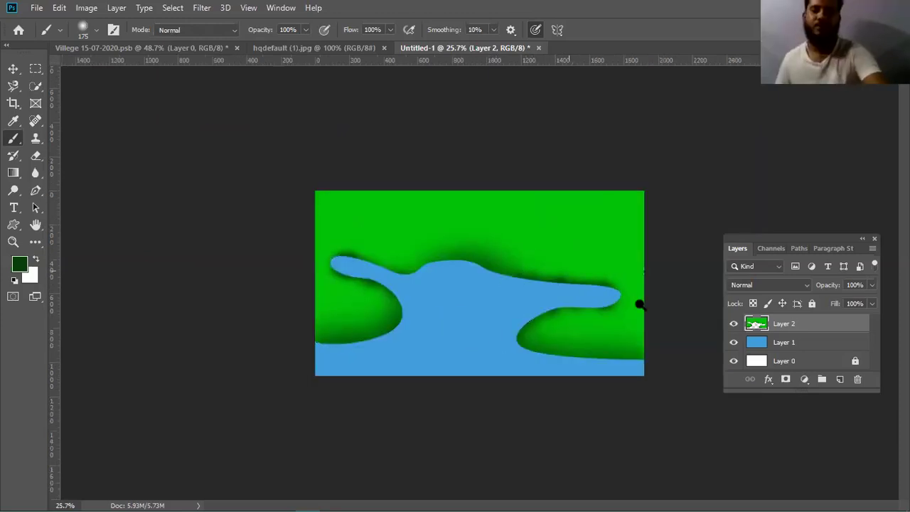
pyautogui.scroll(2, 639, 305)
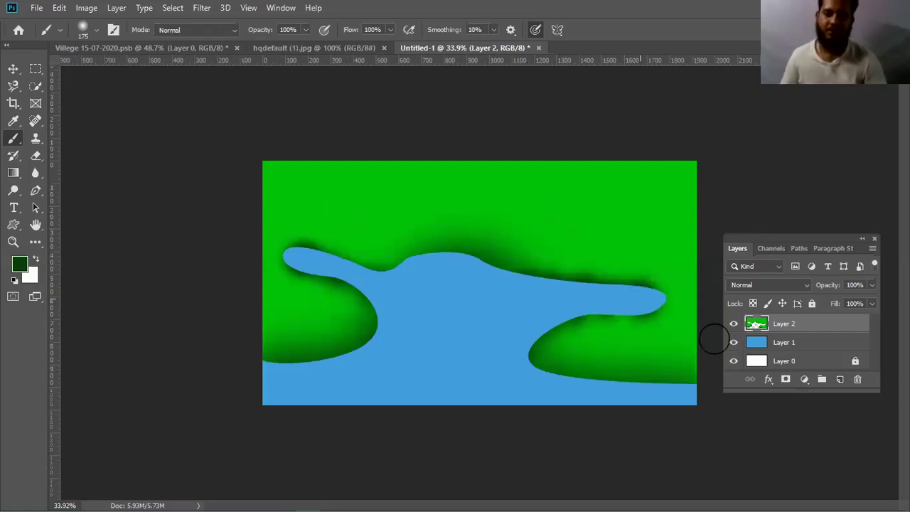
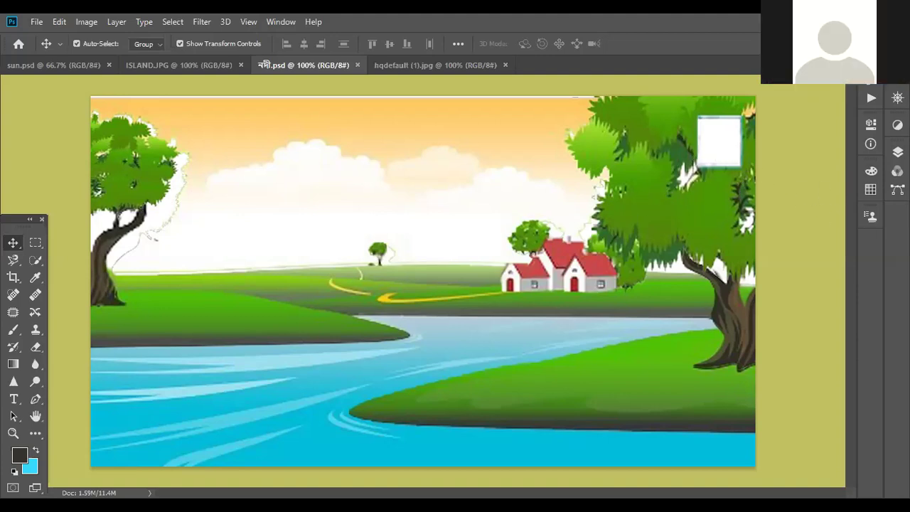
# Show and hide the hqdefault (1) reference layer in নদী.psd to compare it with the separated scene.
pyautogui.click(897, 152)
pyautogui.scroll(-6, 825, 252)
pyautogui.scroll(-3, 820, 247)
pyautogui.scroll(1, 822, 247)
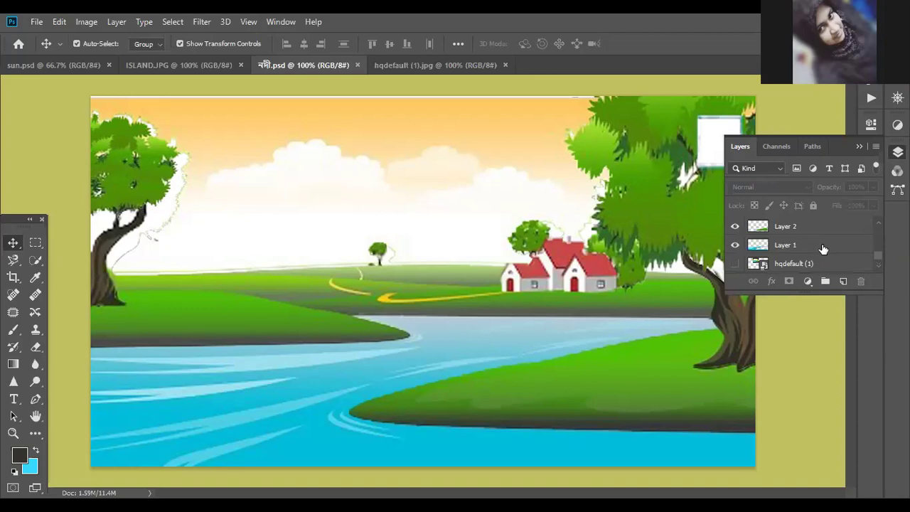
pyautogui.scroll(-1, 813, 257)
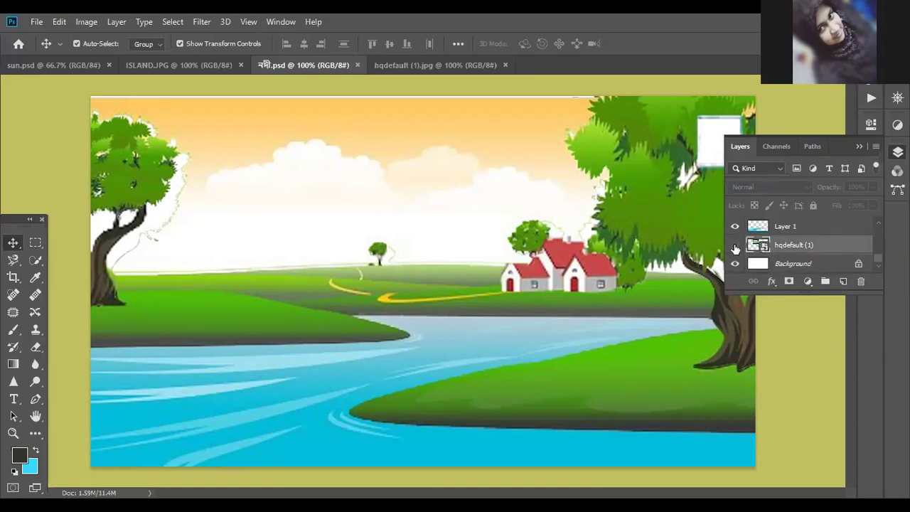
pyautogui.click(735, 246)
pyautogui.click(735, 246)
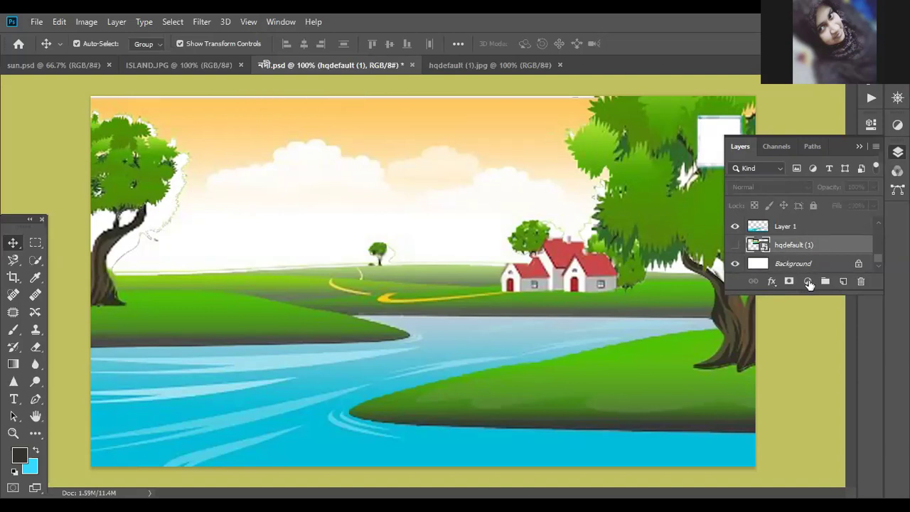
# Enlarge the layer list of নদী.psd and examine the layers that make up the scene.
pyautogui.moveTo(801, 291); pyautogui.dragTo(816, 439)
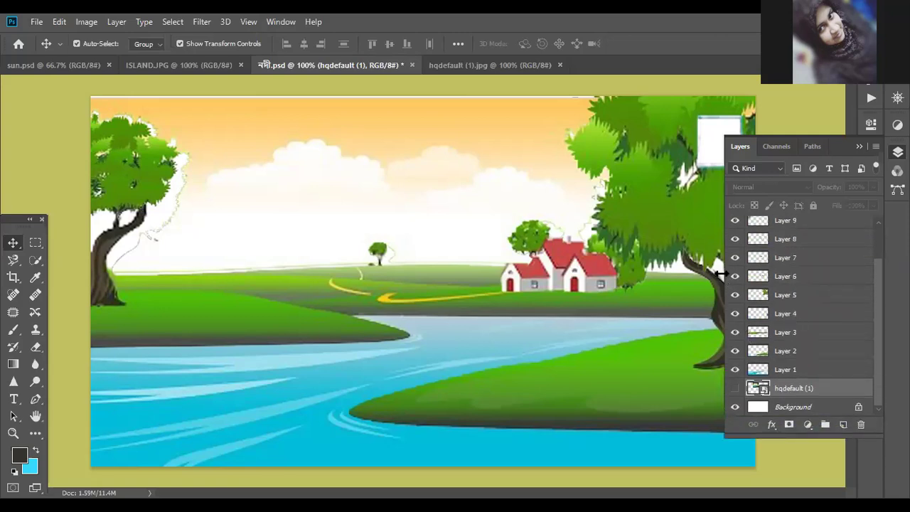
pyautogui.moveTo(721, 274); pyautogui.dragTo(559, 284)
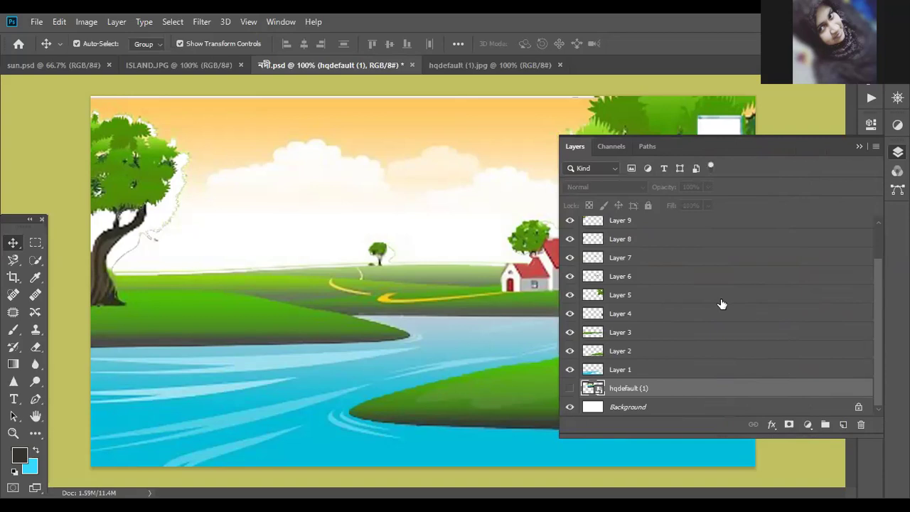
pyautogui.scroll(1, 721, 304)
pyautogui.scroll(-1, 721, 304)
pyautogui.scroll(1, 690, 314)
pyautogui.scroll(1, 690, 314)
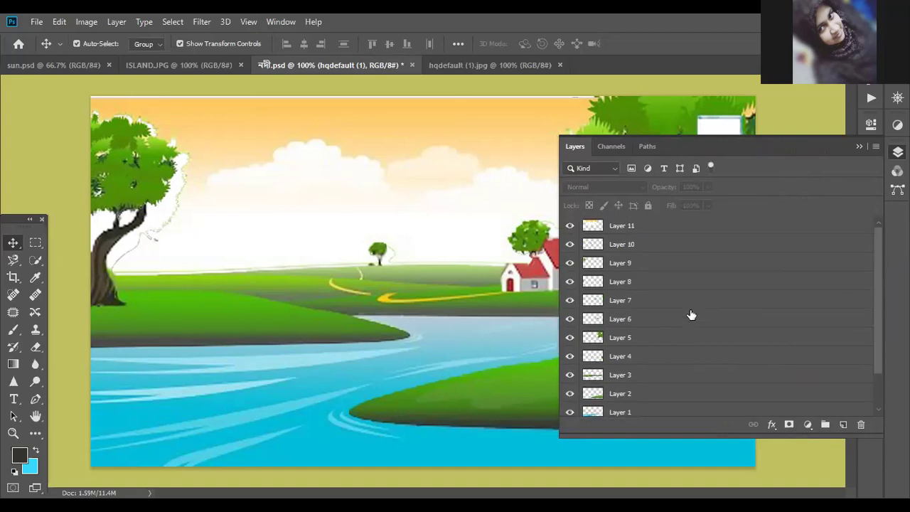
pyautogui.scroll(-1, 691, 314)
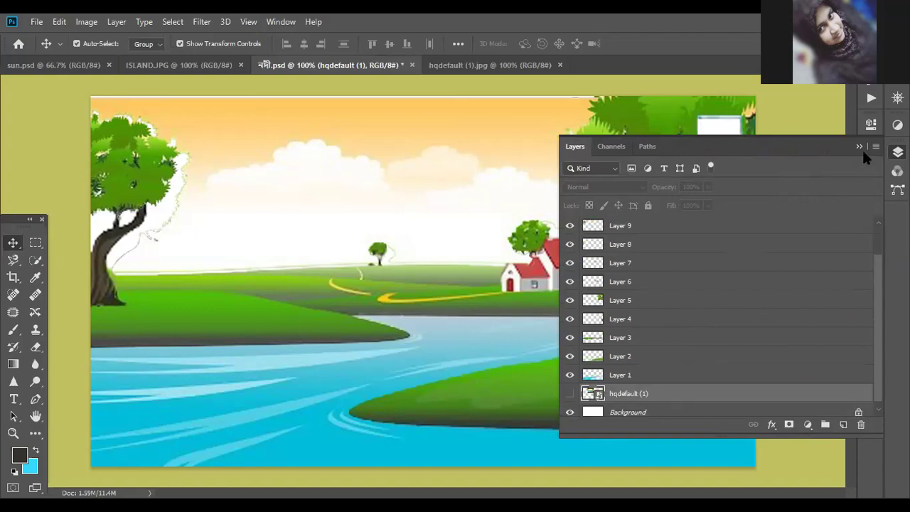
pyautogui.moveTo(560, 270); pyautogui.dragTo(736, 290)
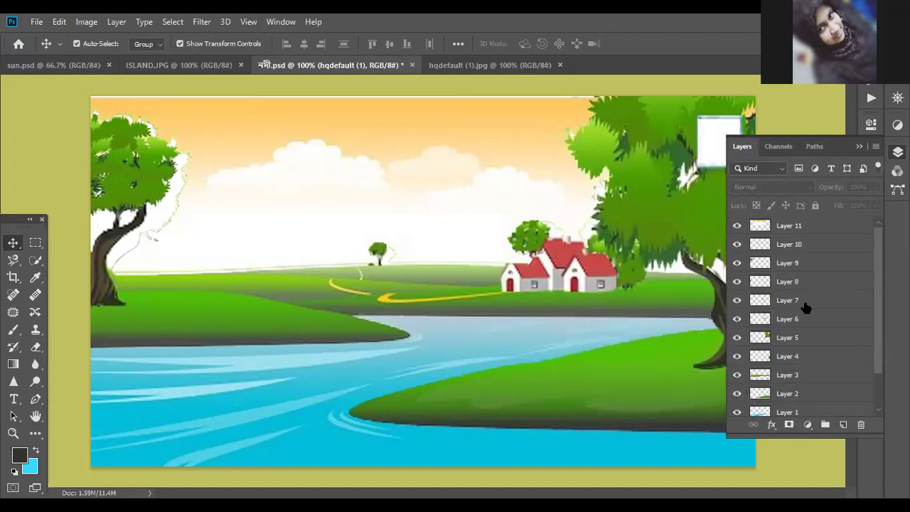
# Select the house layer in নদী.psd, then switch to the hqdefault (1).jpg document.
pyautogui.click(590, 281)
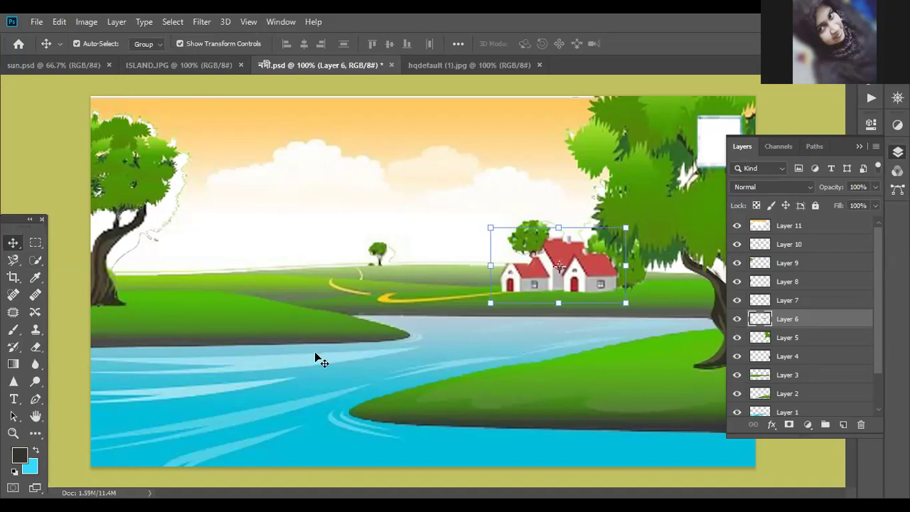
pyautogui.click(436, 67)
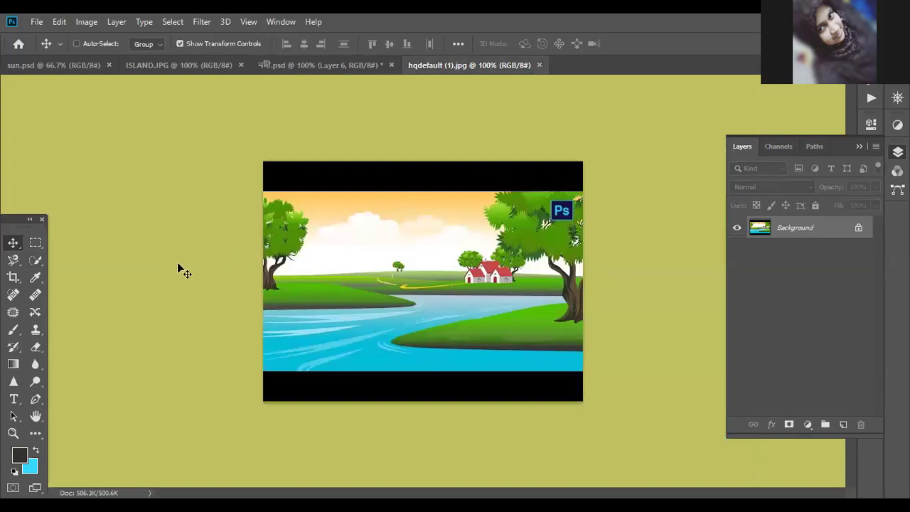
pyautogui.press('ctrl')
pyautogui.hotkey('ctrl', '+')
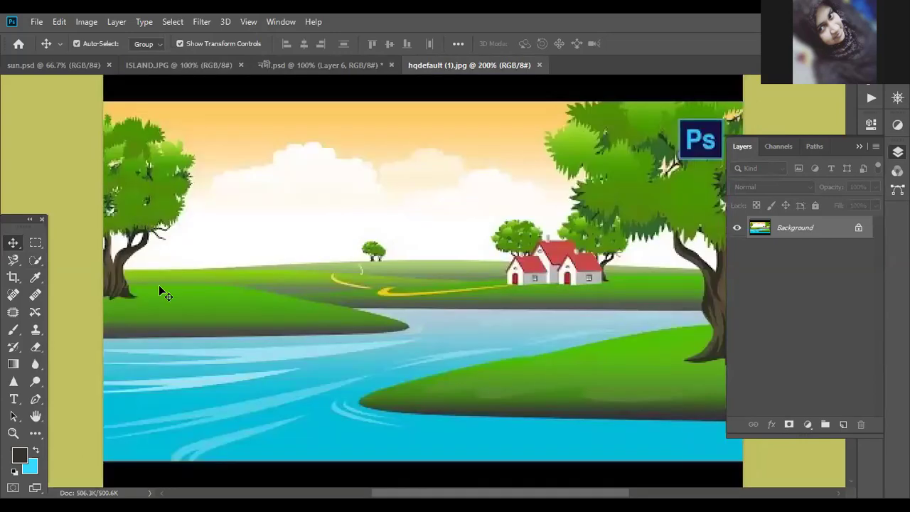
# Select the red-roofed houses in the reference picture with the Quick Selection tool.
pyautogui.click(35, 259)
pyautogui.moveTo(532, 265)
pyautogui.mouseDown()
pyautogui.moveTo(527, 257)
pyautogui.moveTo(551, 263)
pyautogui.moveTo(557, 252)
pyautogui.mouseUp()
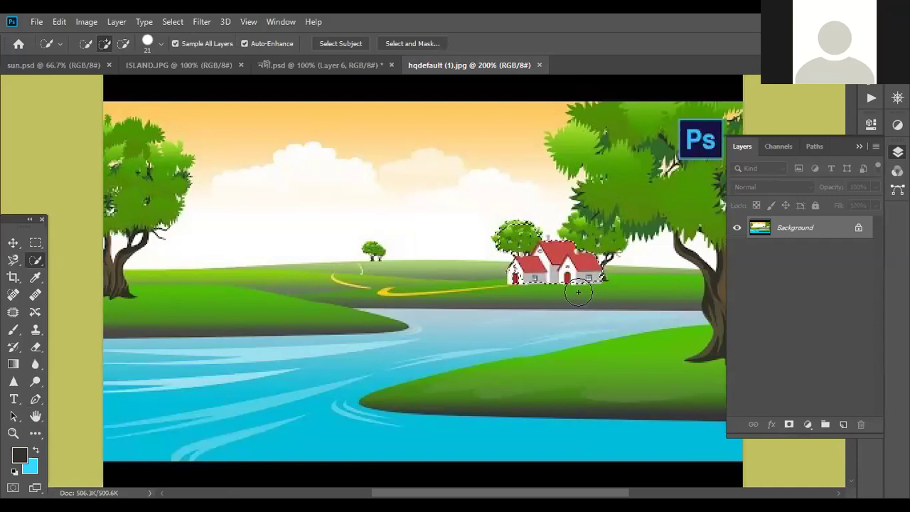
pyautogui.hotkey('ctrl', 'z')
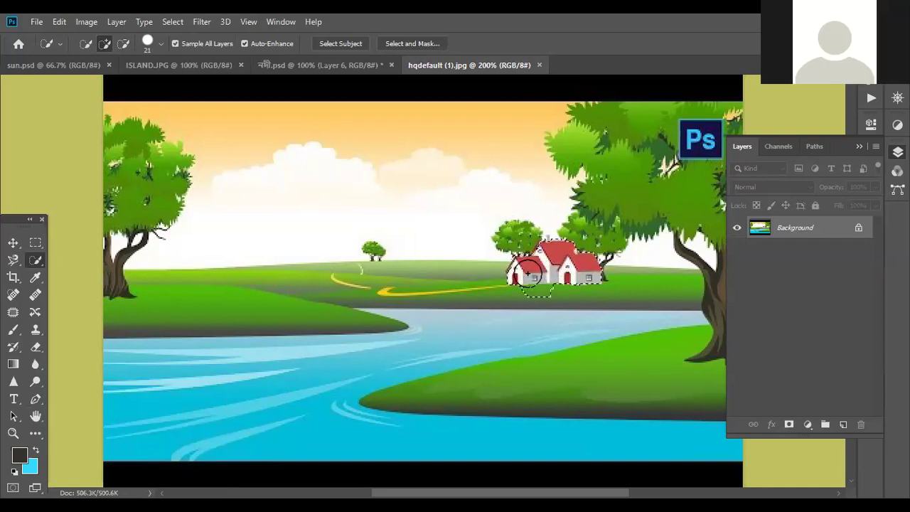
pyautogui.hotkey('ctrl', 'd')
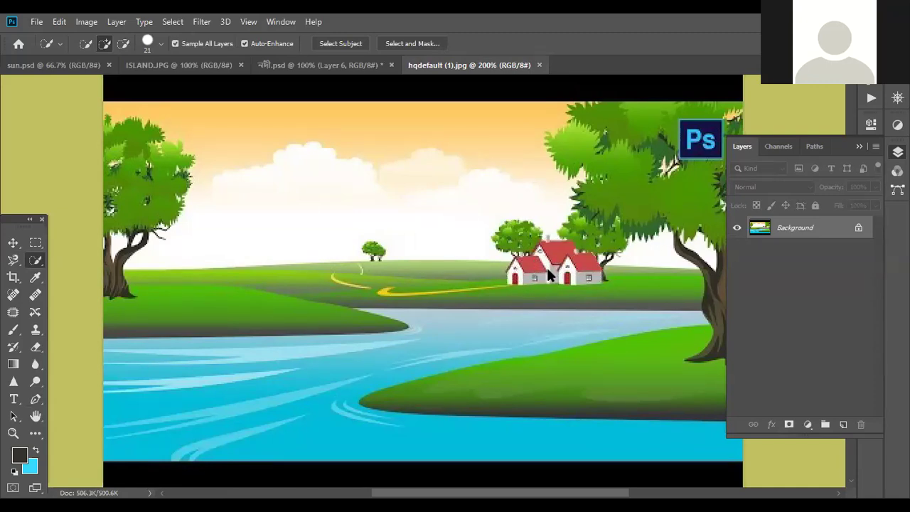
pyautogui.moveTo(546, 266); pyautogui.dragTo(569, 262)
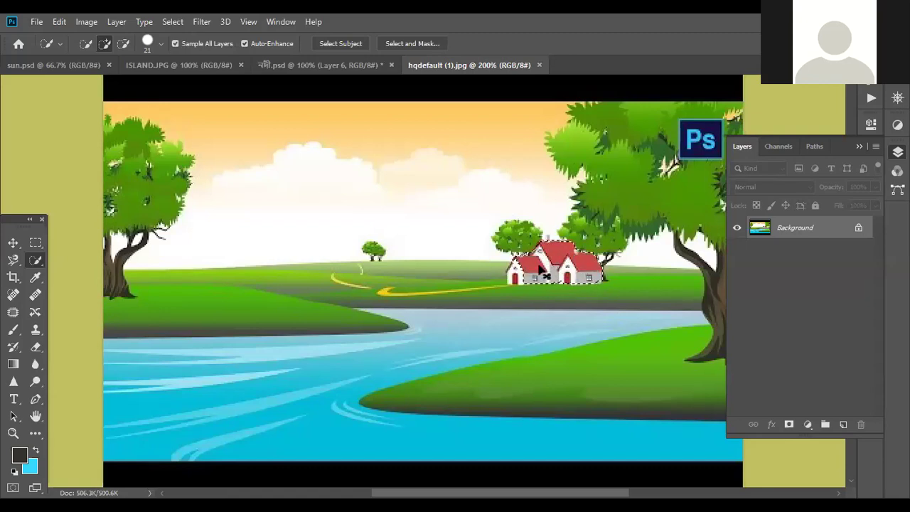
pyautogui.hotkey('ctrl', 't')
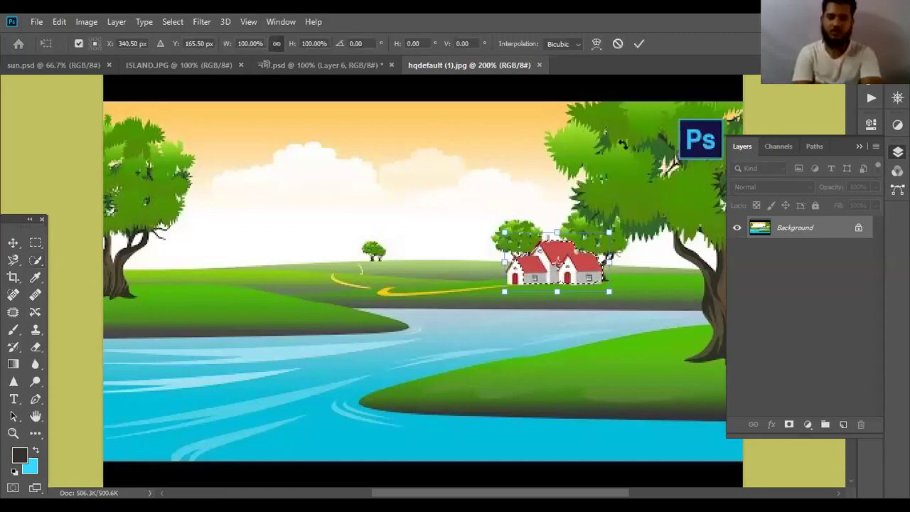
pyautogui.press('Escape')
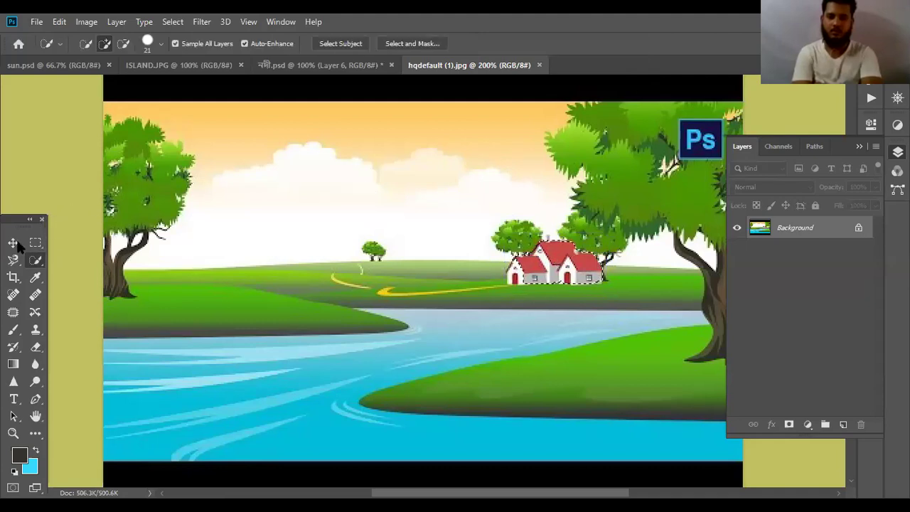
# Copy the selected houses into sun.psd and enlarge them to about 491% on the water below the island.
pyautogui.press('v')
pyautogui.moveTo(424, 237); pyautogui.dragTo(371, 374)
pyautogui.moveTo(325, 325); pyautogui.dragTo(326, 281)
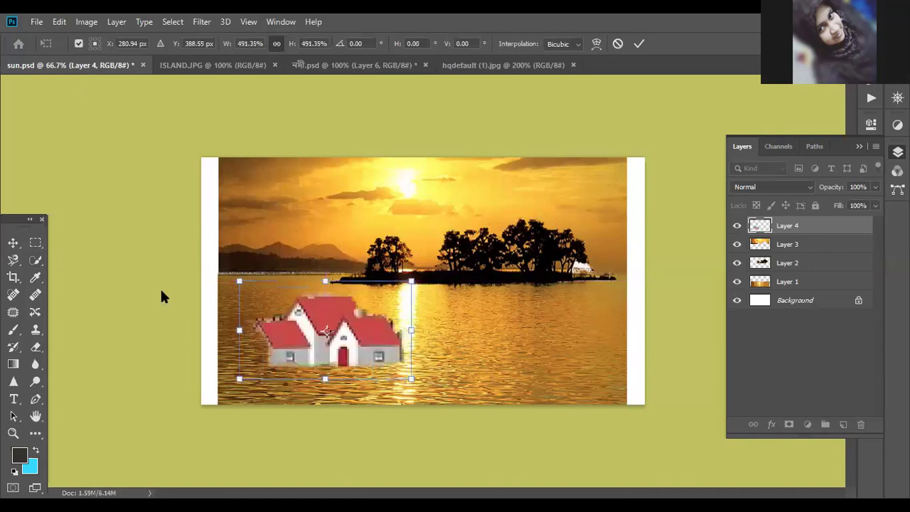
pyautogui.press('Return')
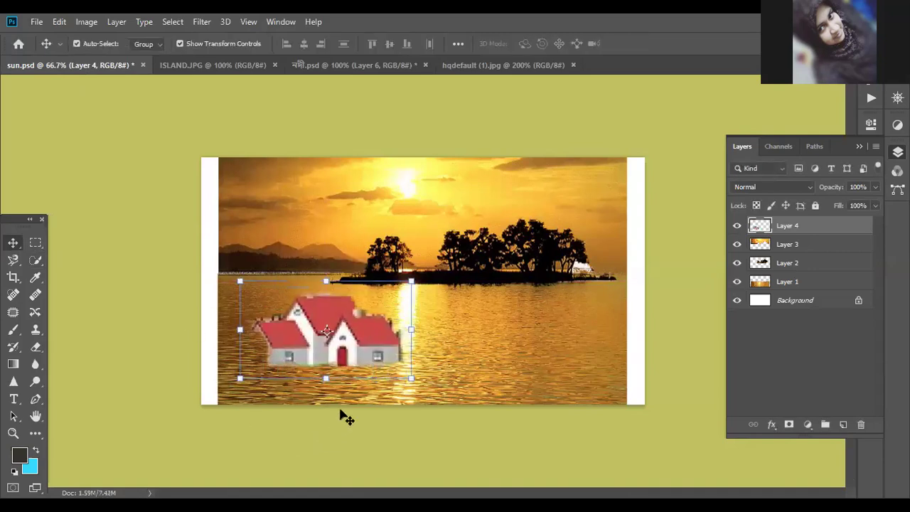
# Select and deselect the pasted houses in sun.psd to check that they sit on their own layer.
pyautogui.click(362, 419)
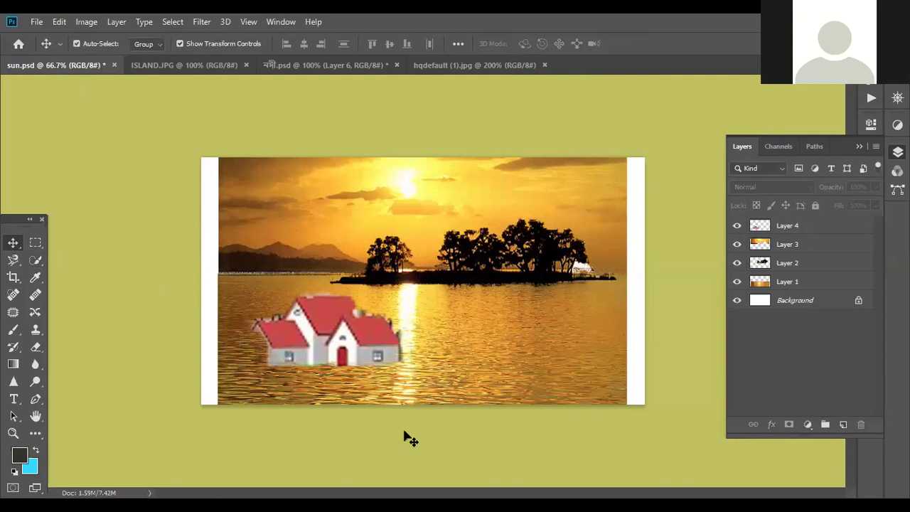
pyautogui.click(313, 348)
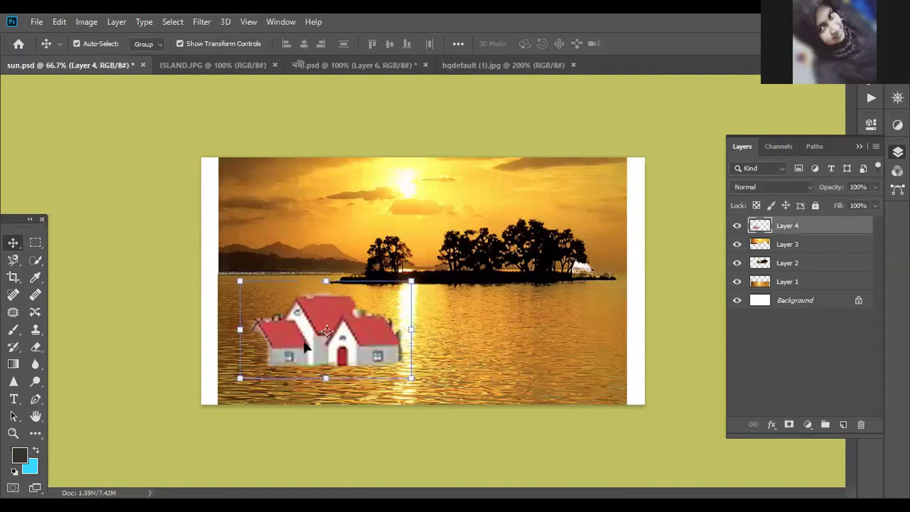
pyautogui.click(132, 239)
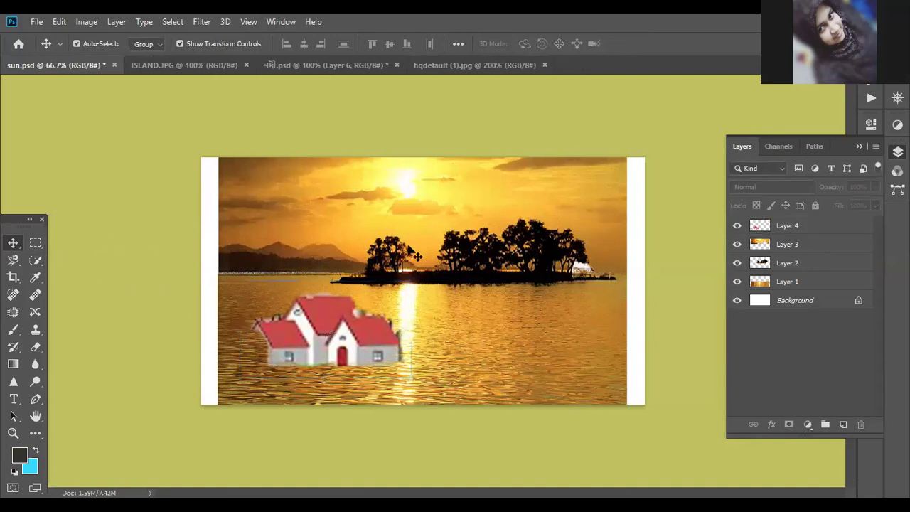
pyautogui.click(326, 323)
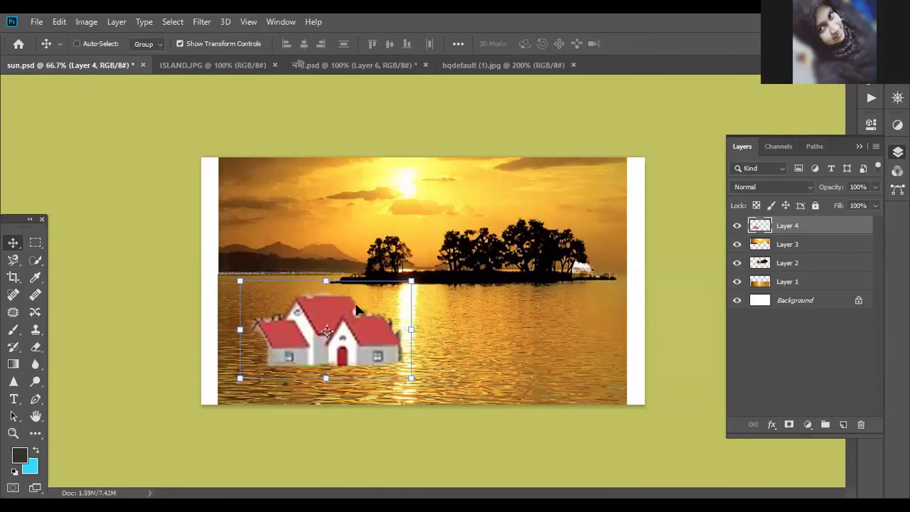
pyautogui.click(169, 260)
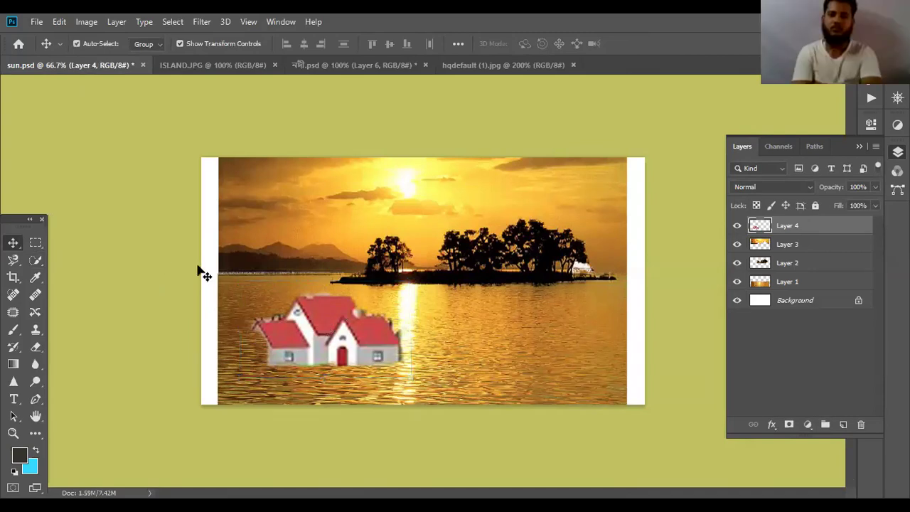
pyautogui.click(313, 321)
pyautogui.press('ctrl')
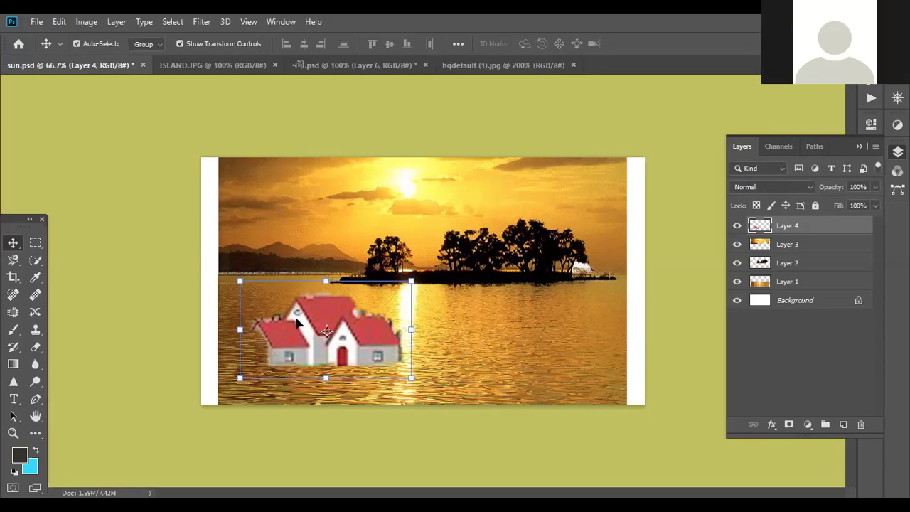
# Undo the enlargement and the pasting of the houses in sun.psd.
pyautogui.hotkey('ctrl', 'z')
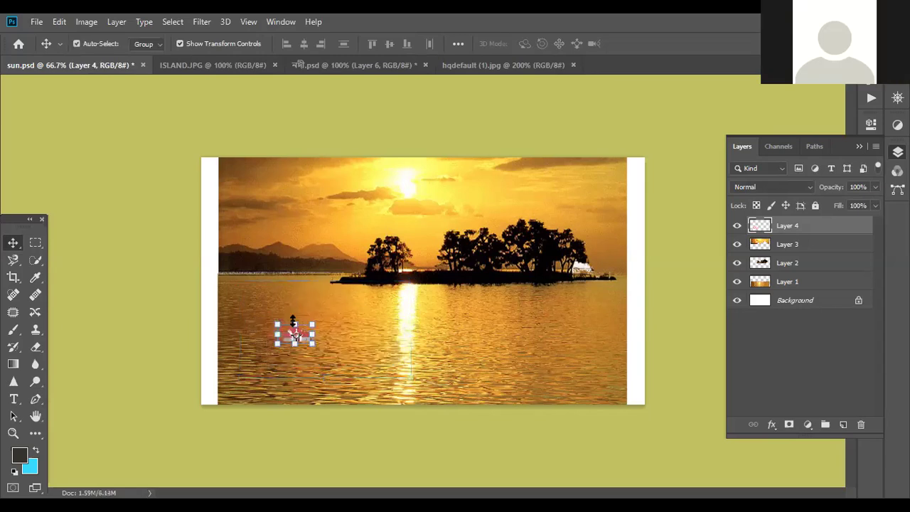
pyautogui.hotkey('ctrl', 'z')
pyautogui.hotkey('ctrl', 'z')
pyautogui.hotkey('ctrl', 'z')
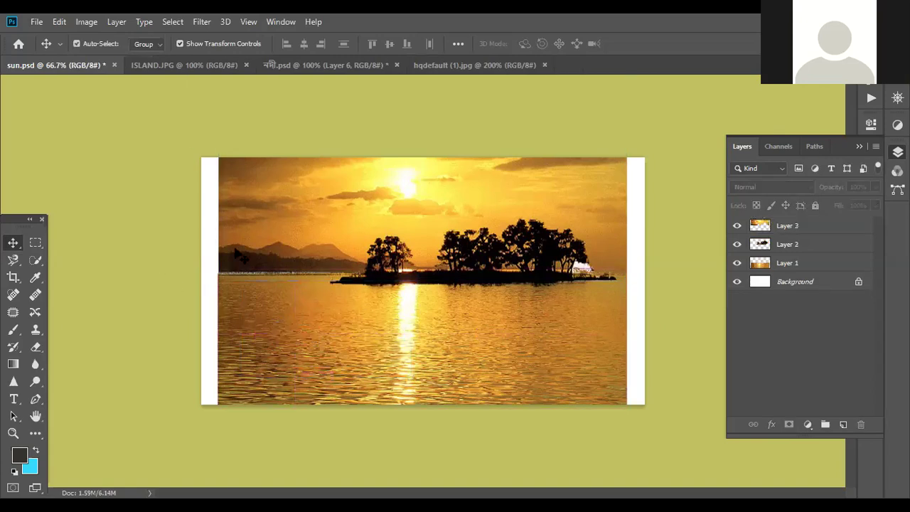